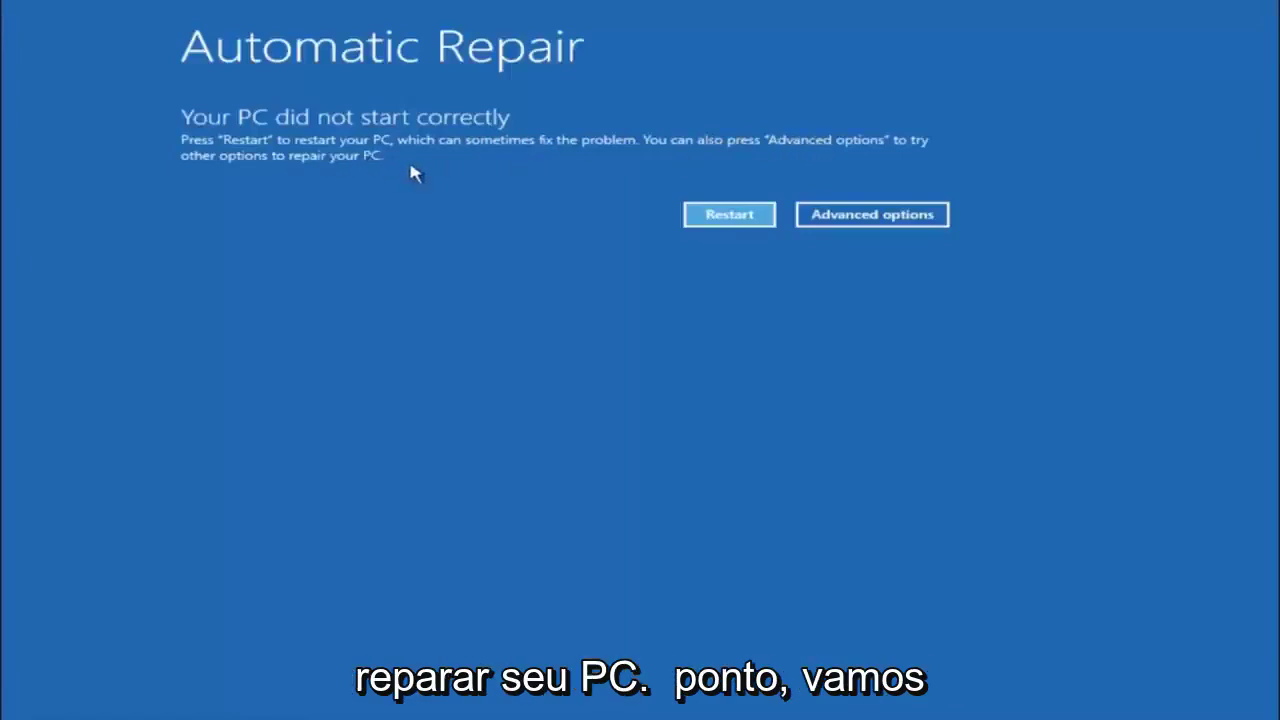
- From Automatic Repair, go through Troubleshoot to the Advanced options page of recovery tools
{"action": "left_click", "coordinate": [870, 217]}
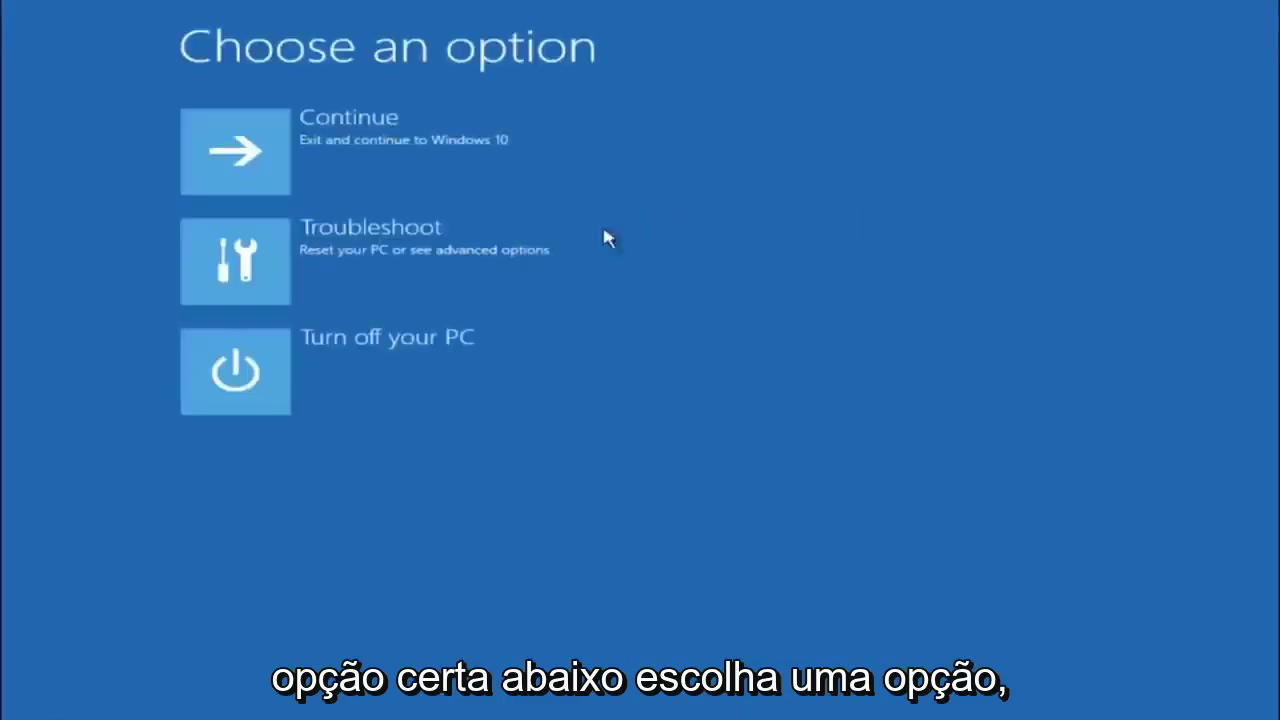
{"action": "left_click", "coordinate": [305, 250]}
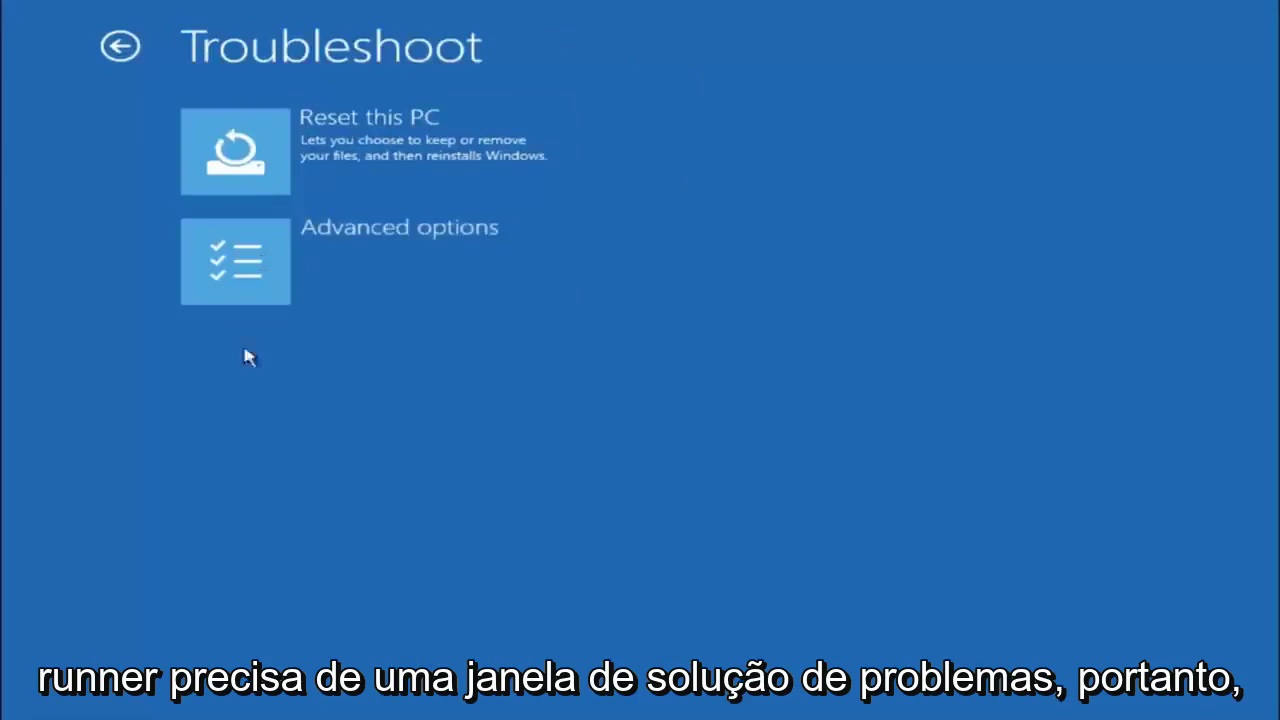
{"action": "left_click", "coordinate": [288, 271]}
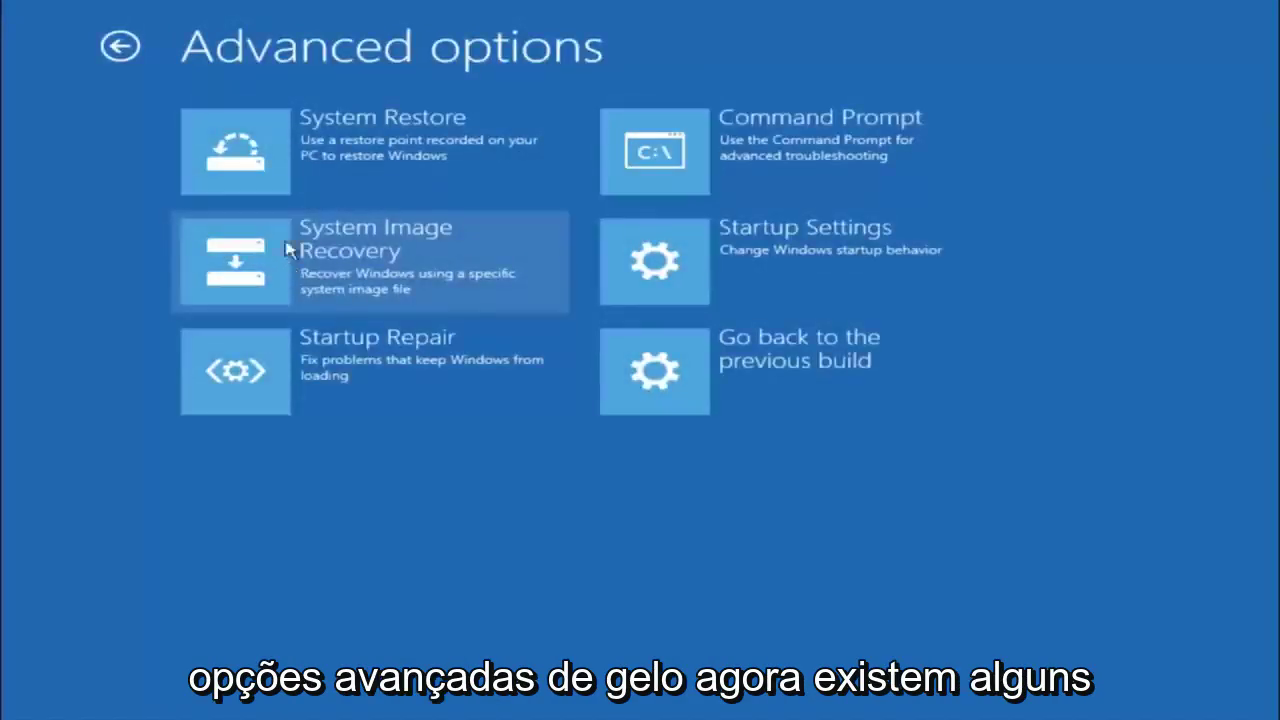
- Launch System Restore from the Advanced options page
{"action": "left_click", "coordinate": [303, 150]}
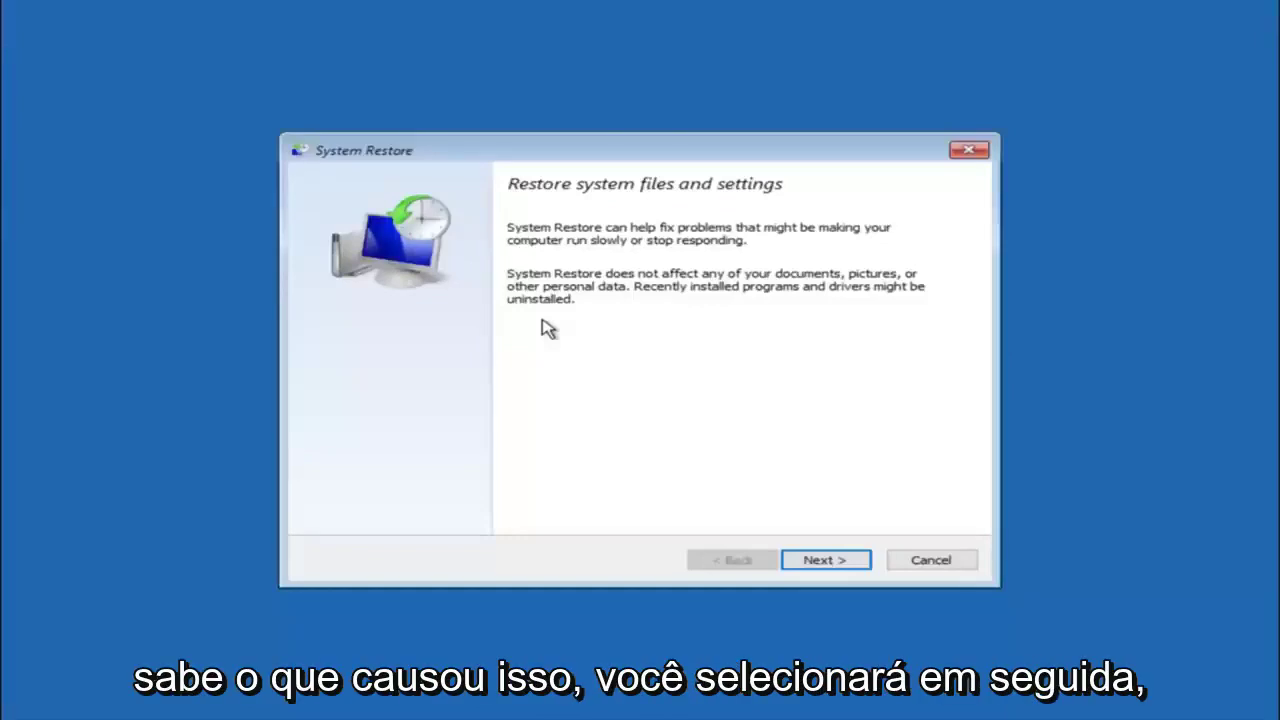
- Select the 10/5/2016 'Manual: before update' restore point for Local Disk (C:) and proceed to confirmation
{"action": "left_click", "coordinate": [825, 566]}
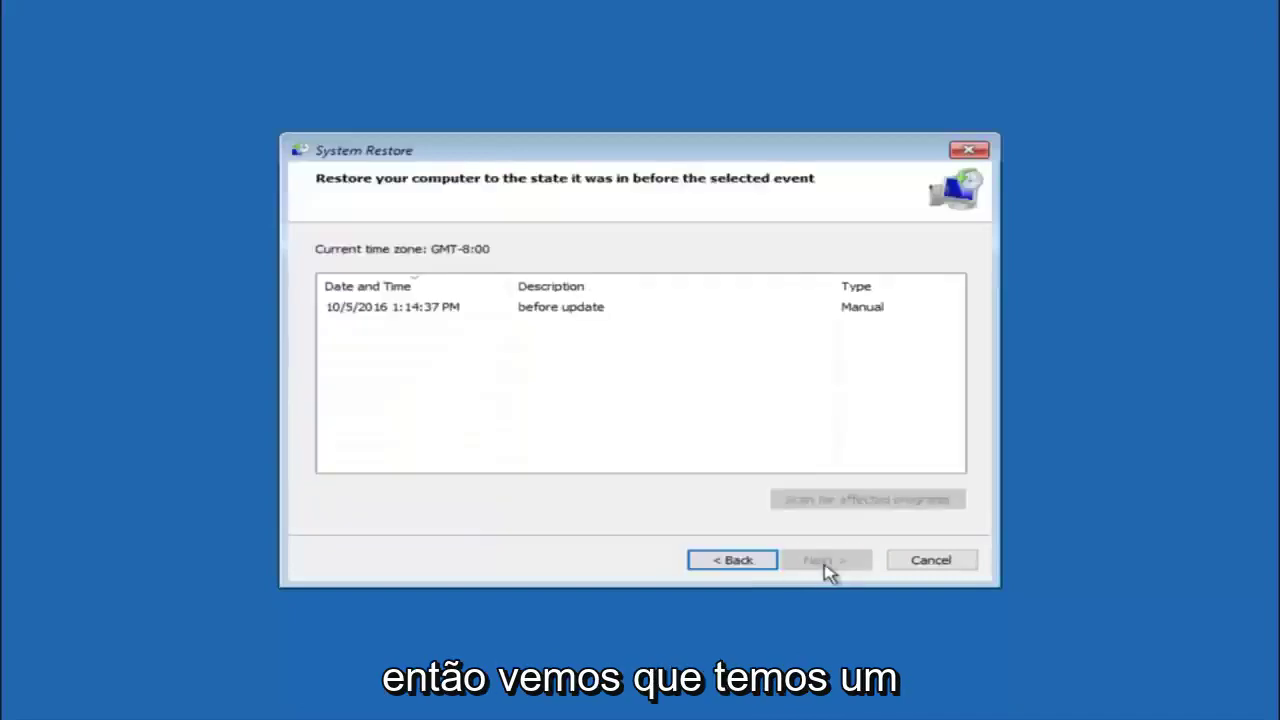
{"action": "left_click", "coordinate": [369, 312]}
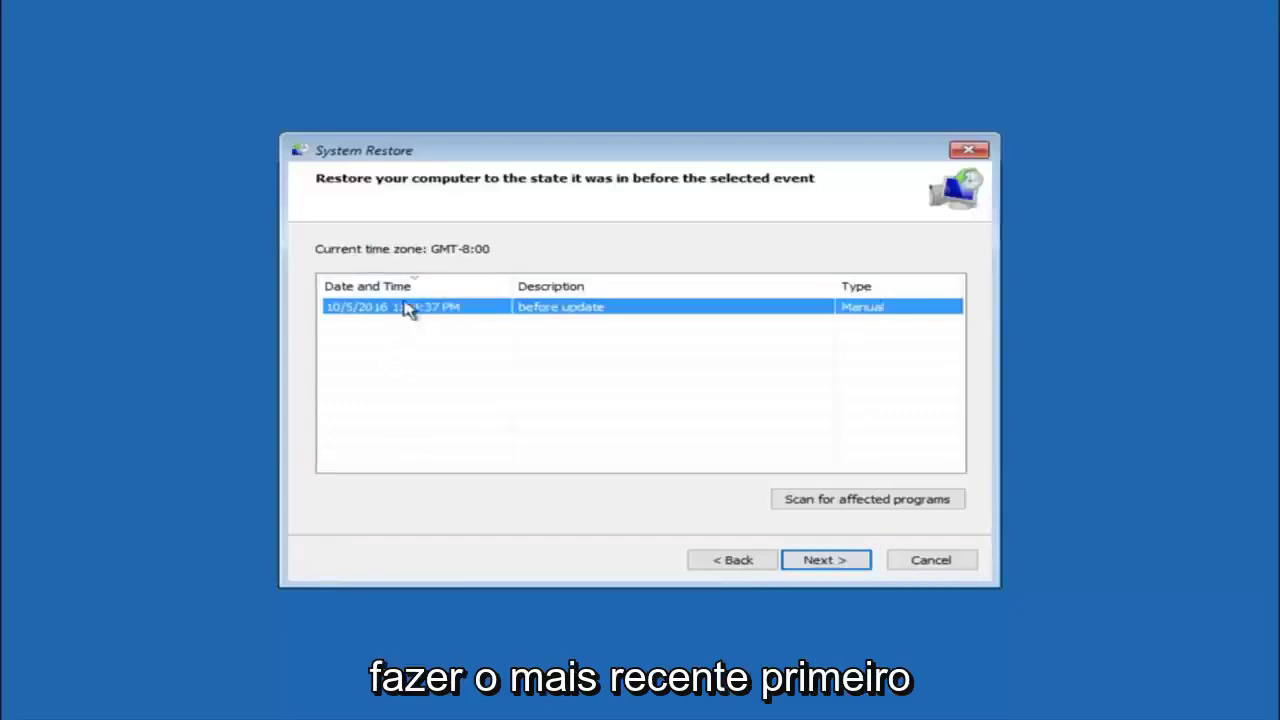
{"action": "left_click", "coordinate": [826, 560]}
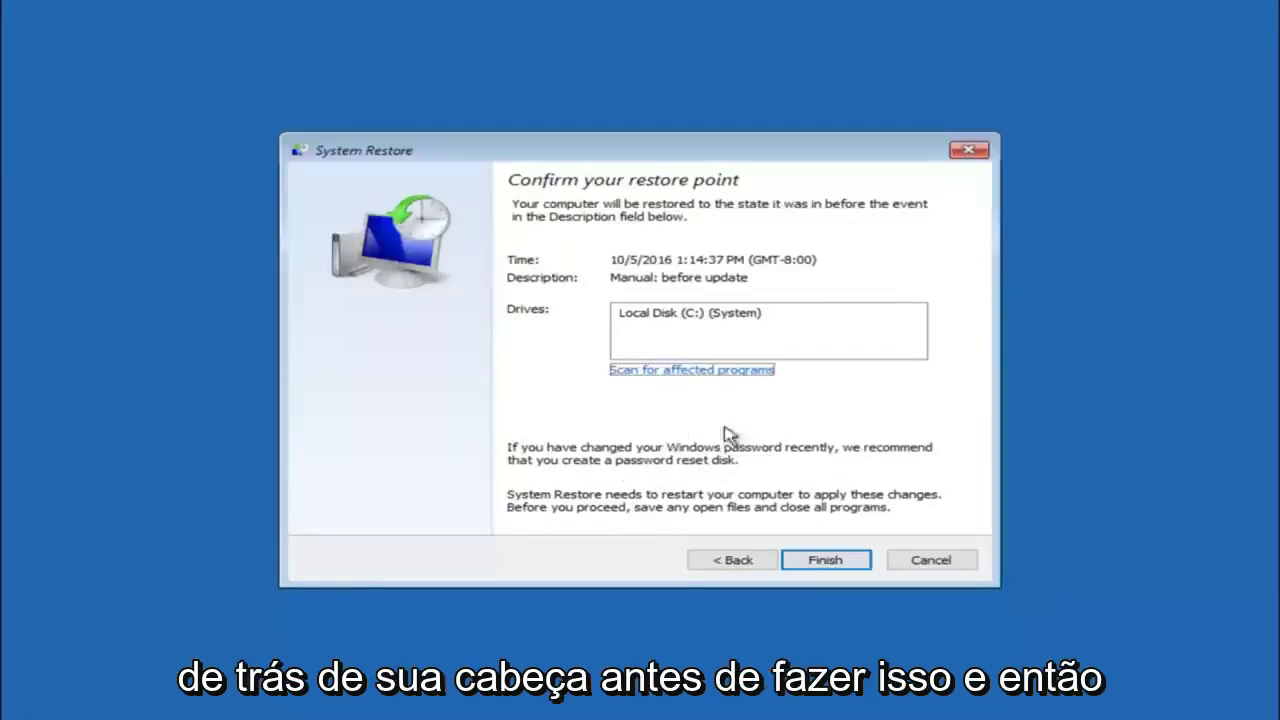
- Finish the wizard and confirm the uninterruptible restore to the 'before update' point
{"action": "left_click", "coordinate": [826, 562]}
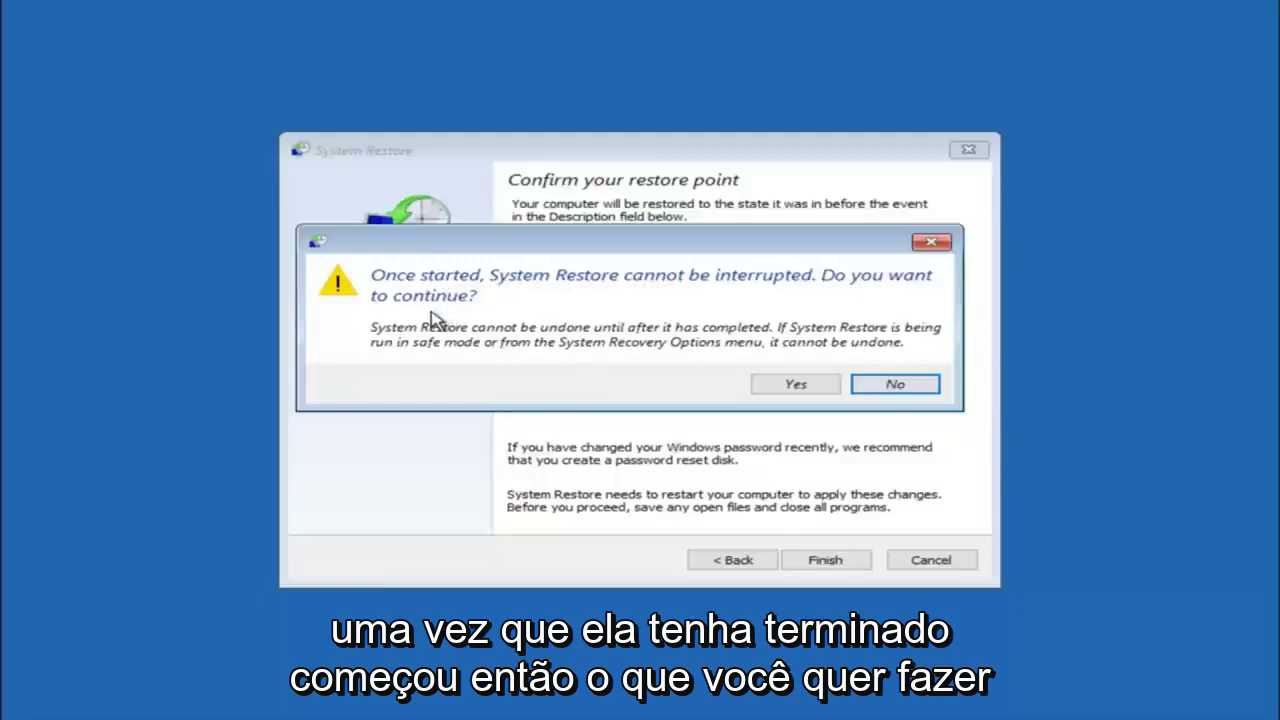
{"action": "left_click", "coordinate": [787, 389]}
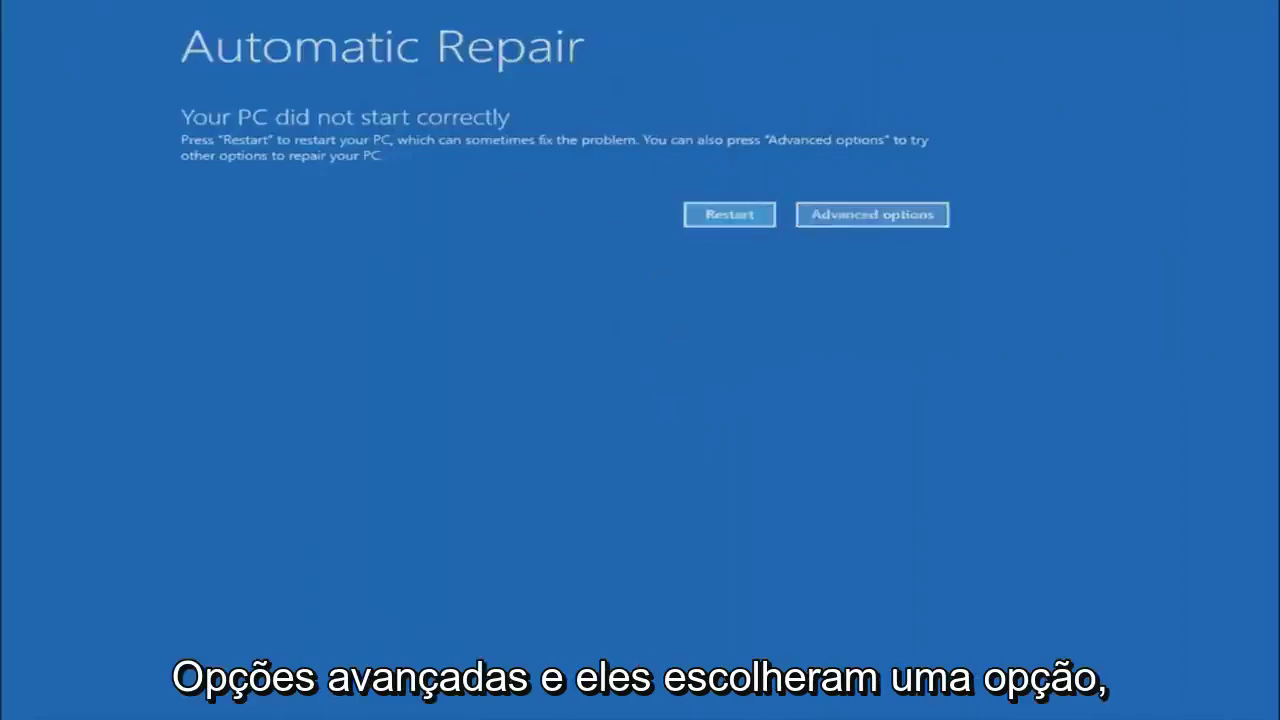
- Go back to Troubleshoot's Advanced options and run Startup Repair to diagnose the PC
{"action": "left_click", "coordinate": [838, 218]}
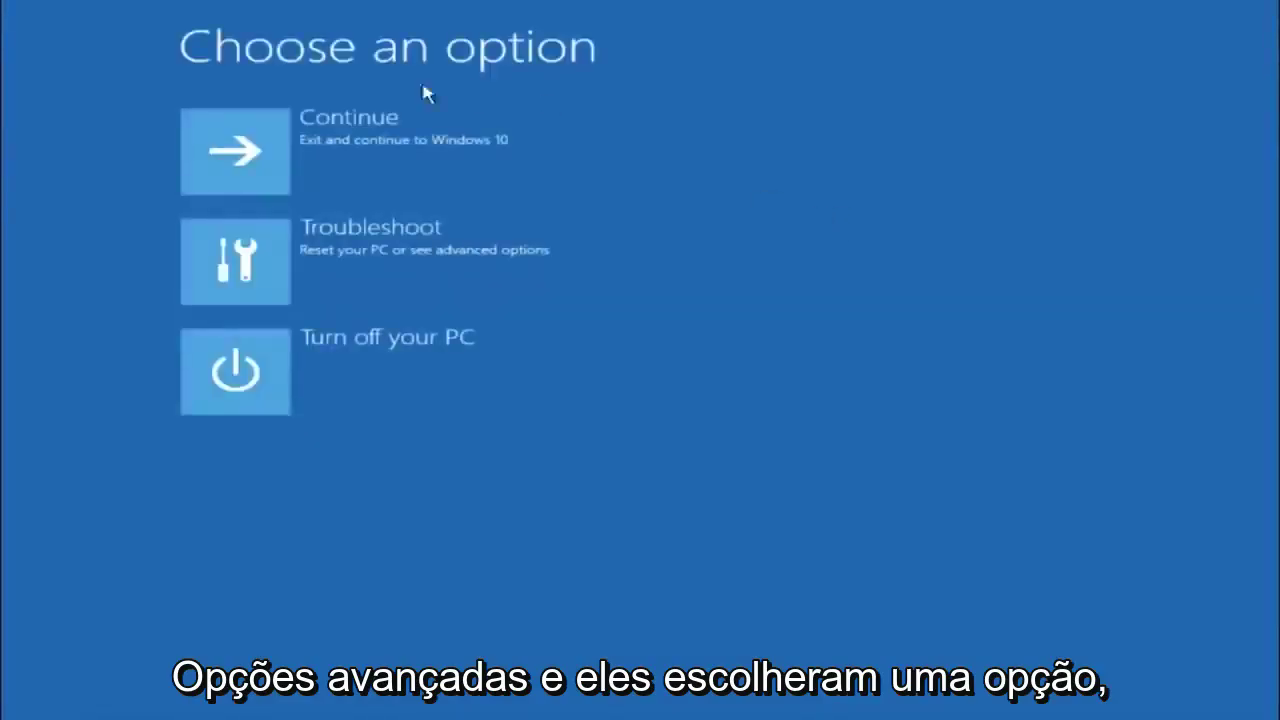
{"action": "left_click", "coordinate": [362, 250]}
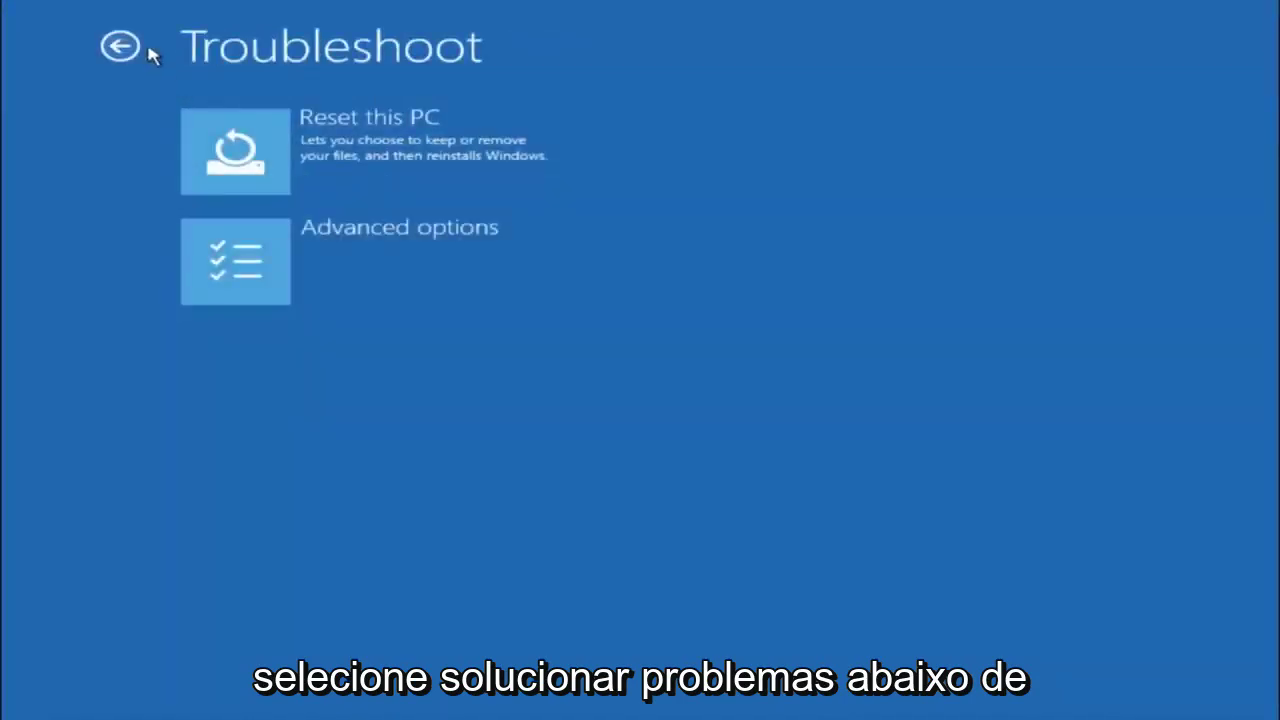
{"action": "left_click", "coordinate": [314, 266]}
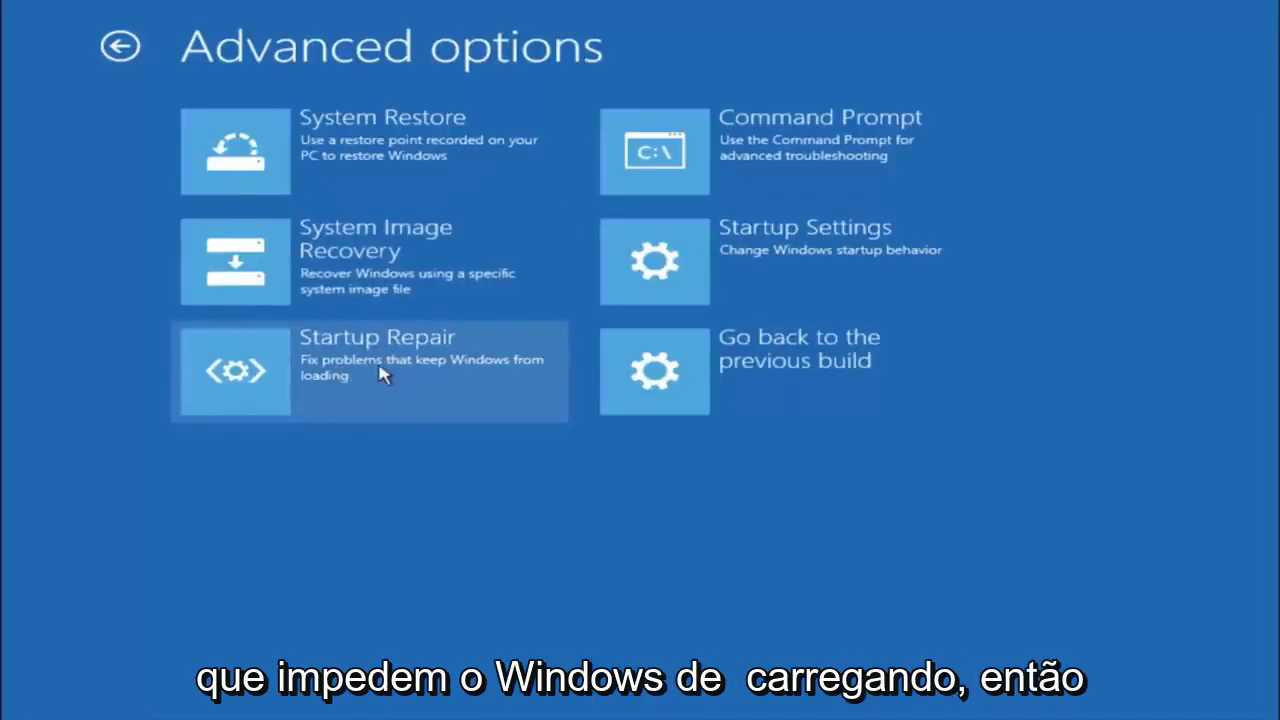
{"action": "left_click", "coordinate": [243, 376]}
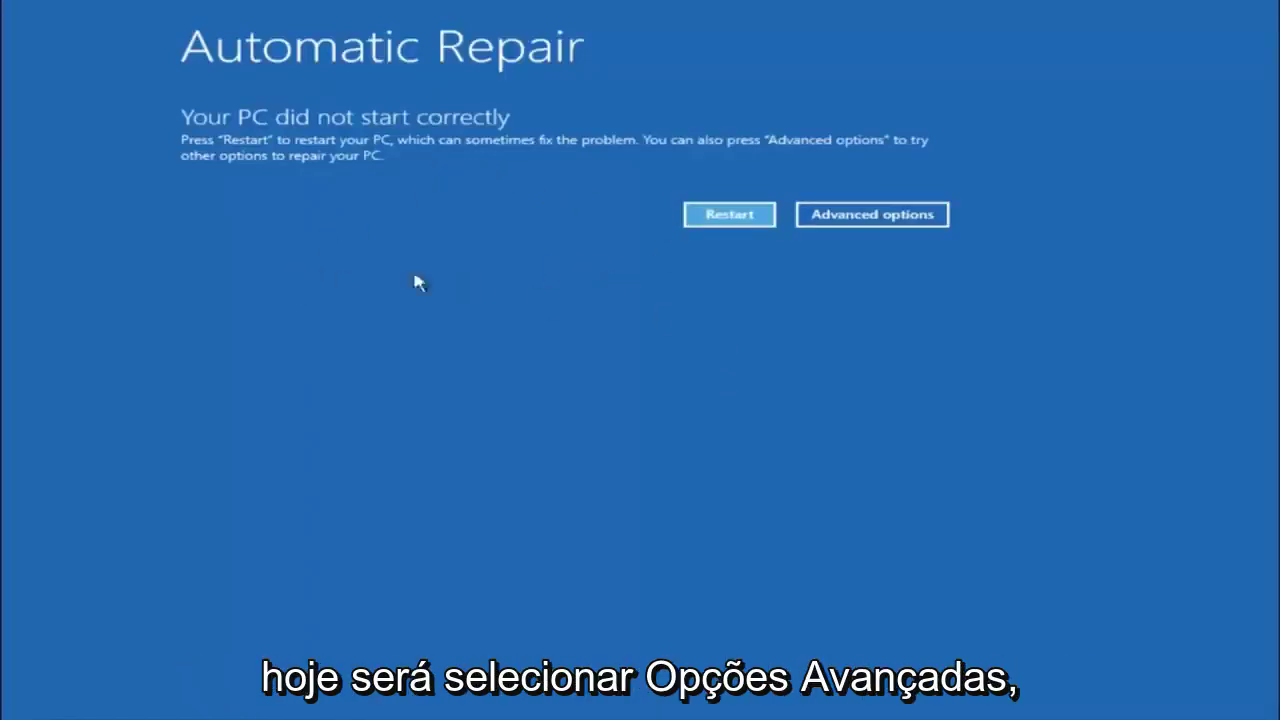
- Return to Troubleshoot's Advanced options and open the administrator Command Prompt at X:\windows\system32
{"action": "left_click", "coordinate": [855, 218]}
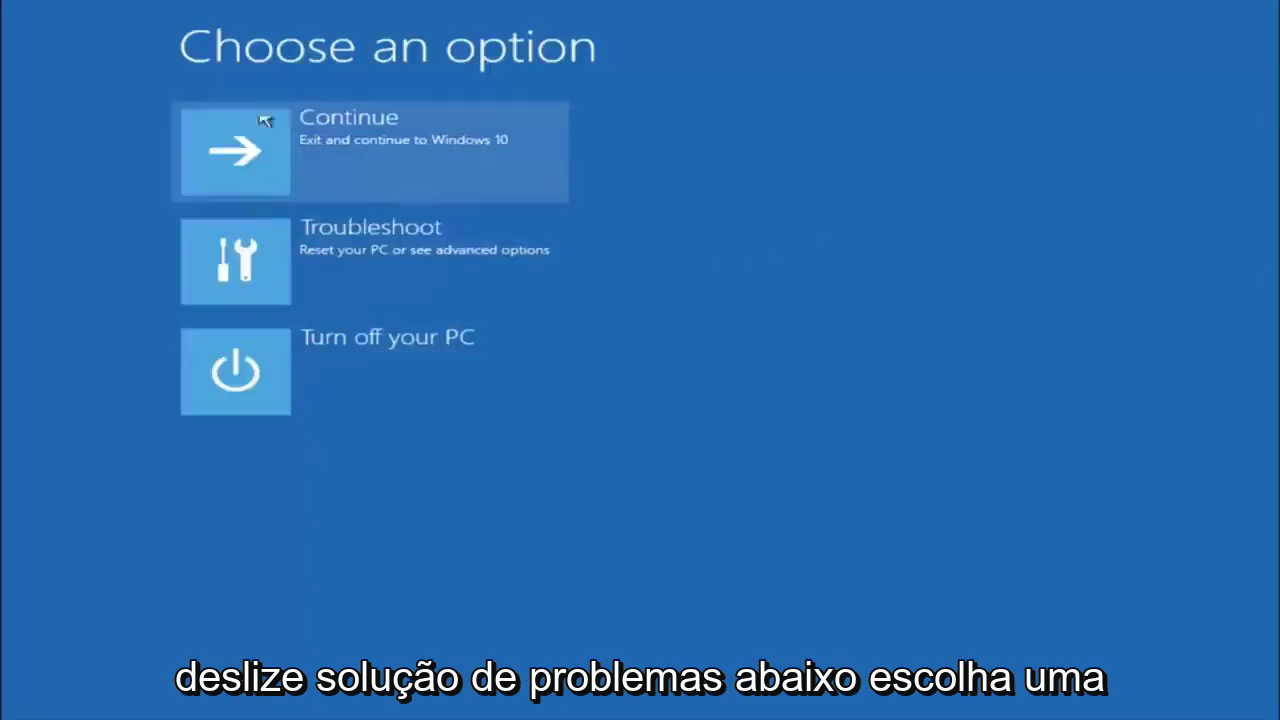
{"action": "left_click", "coordinate": [250, 268]}
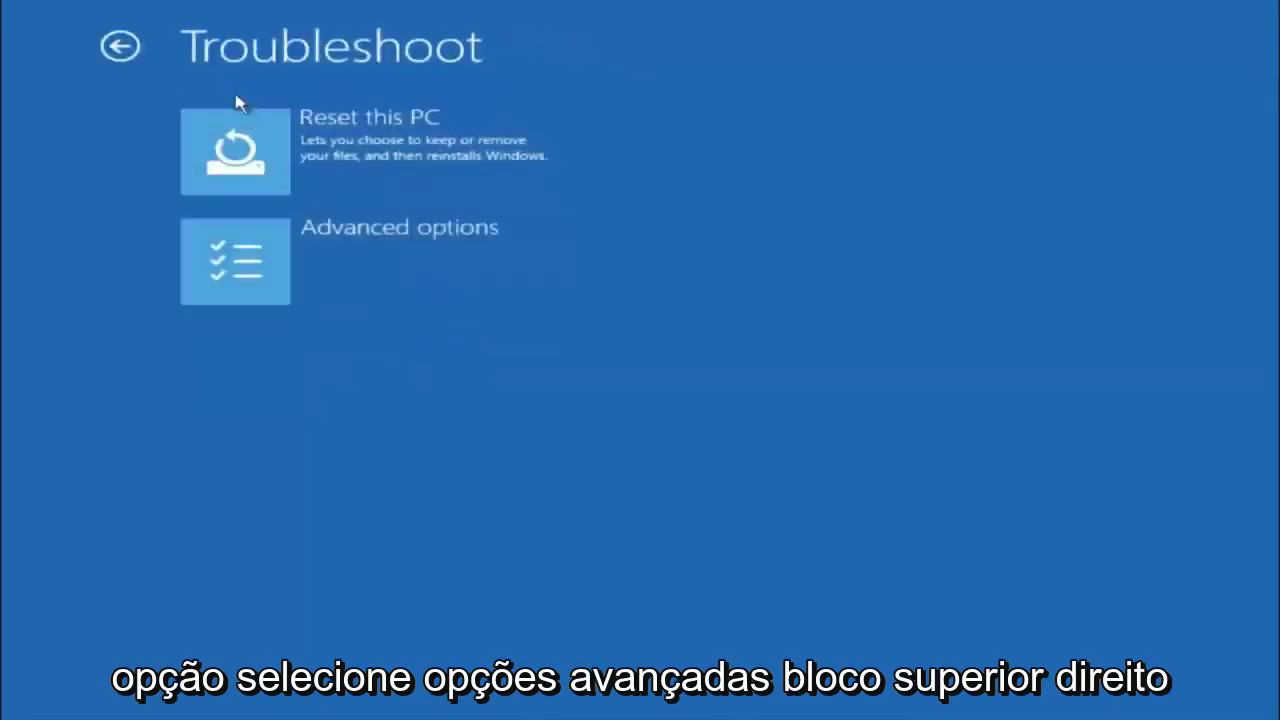
{"action": "left_click", "coordinate": [298, 254]}
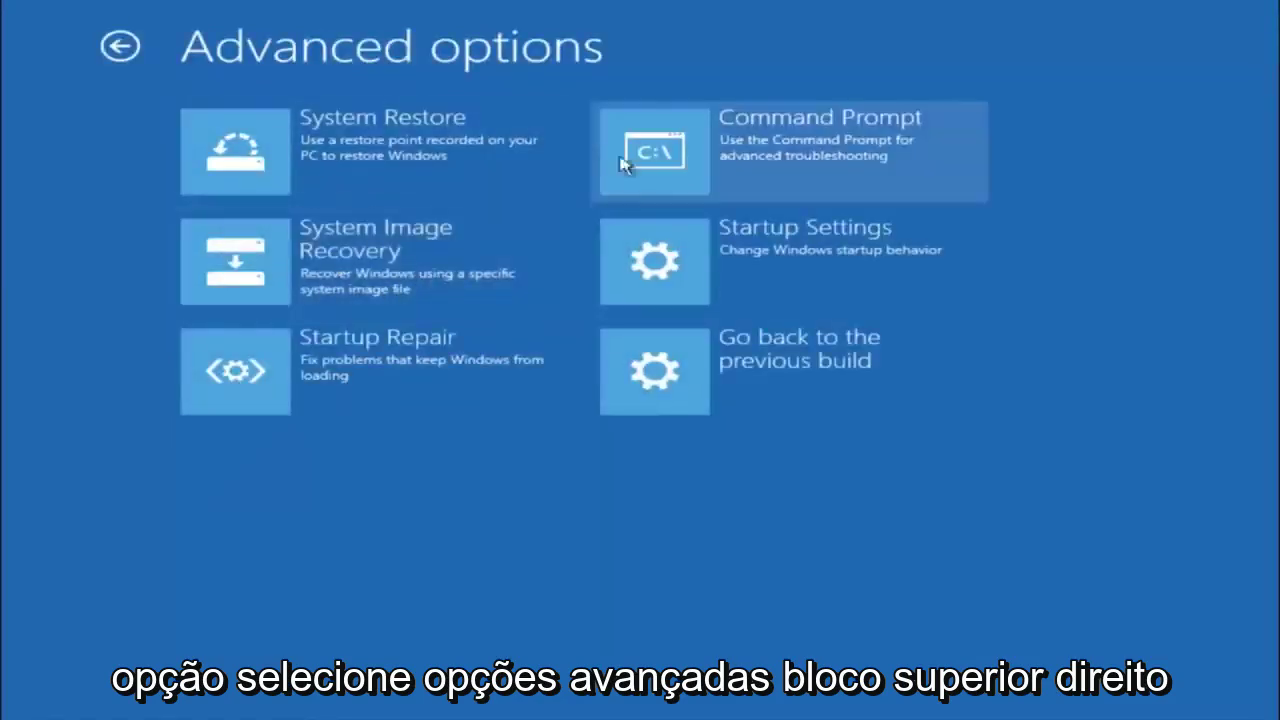
{"action": "left_click", "coordinate": [751, 163]}
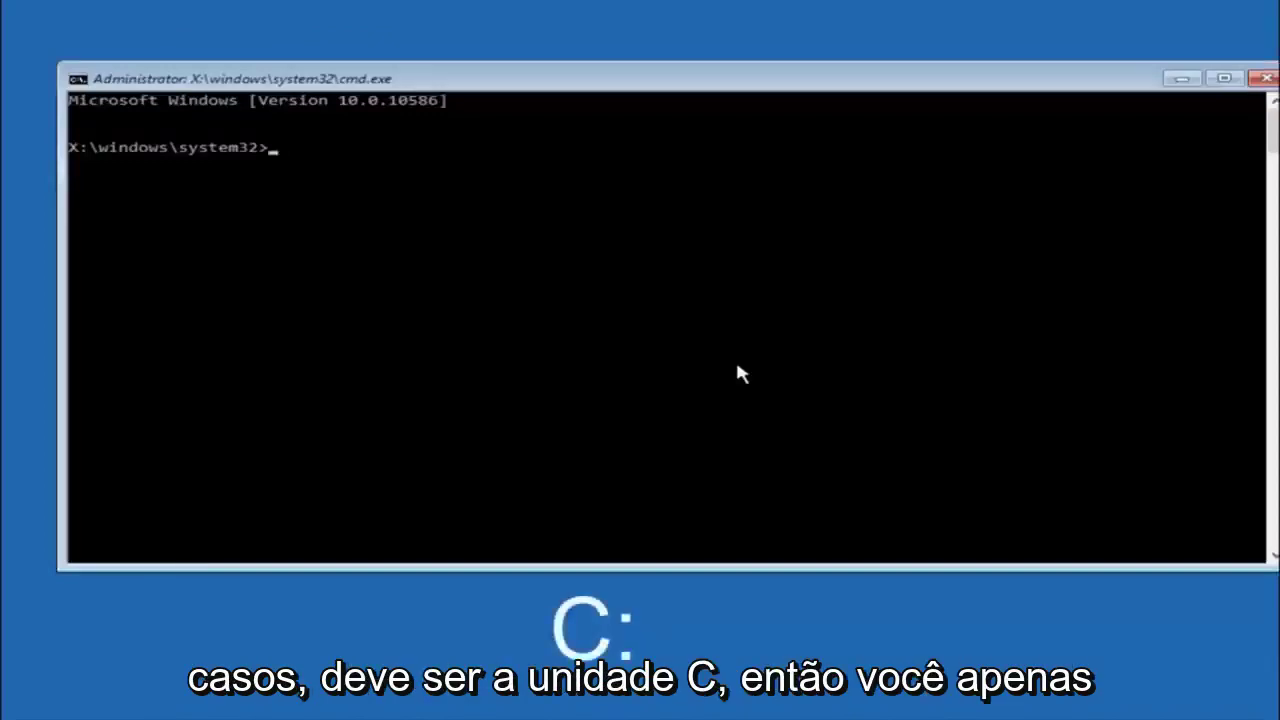
- Switch to drive C: and run dir, listing PerfLogs, Program Files, Users, Windows and Windows.old
{"action": "key", "text": "Return"}
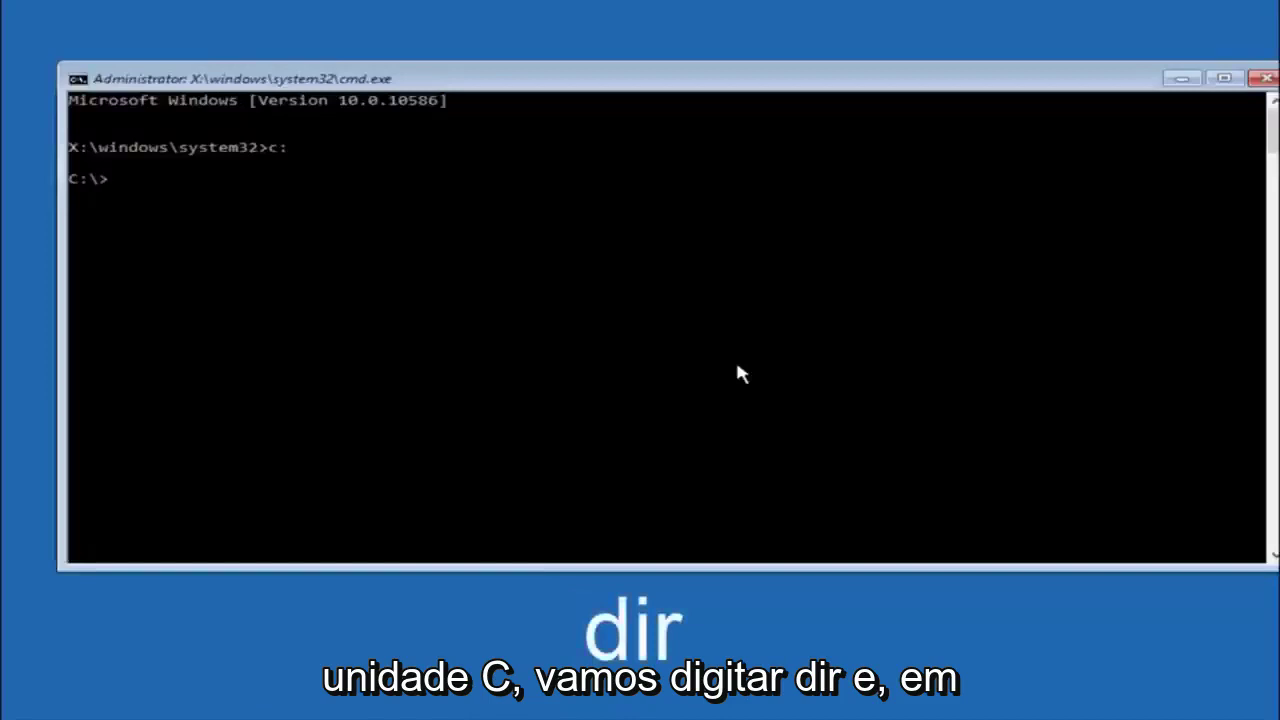
{"action": "type", "text": "dir"}
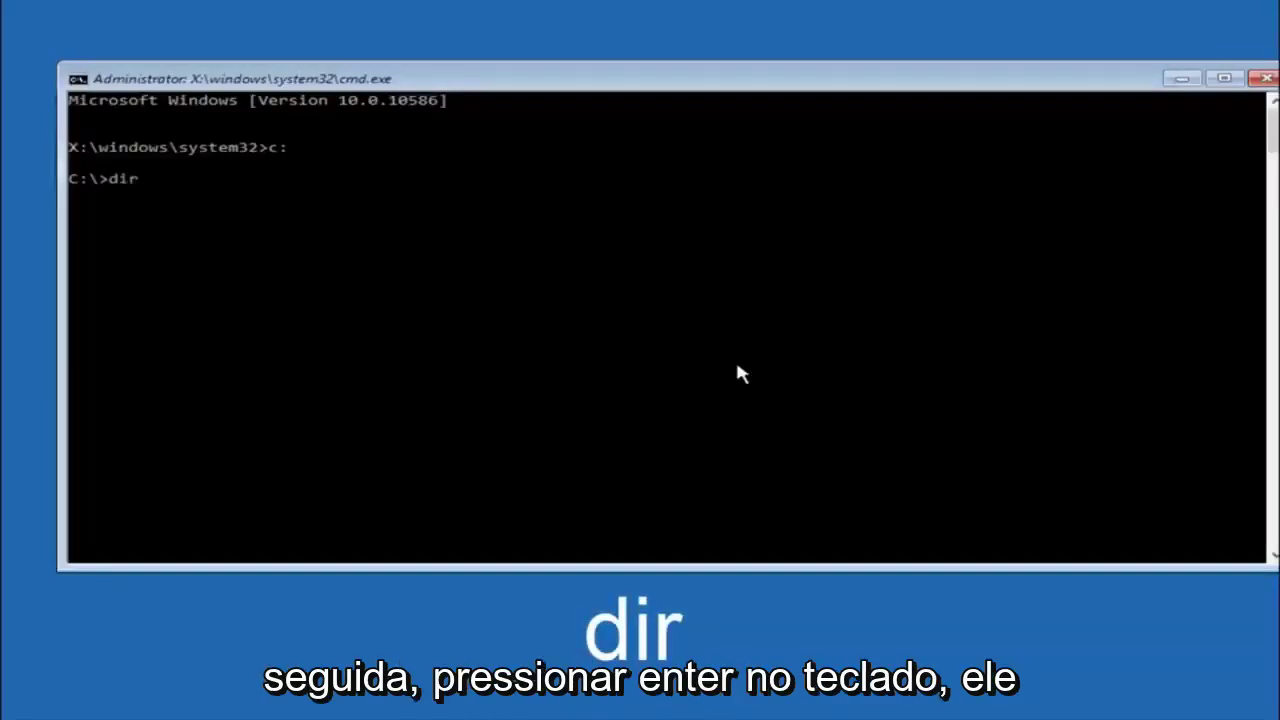
{"action": "key", "text": "Return"}
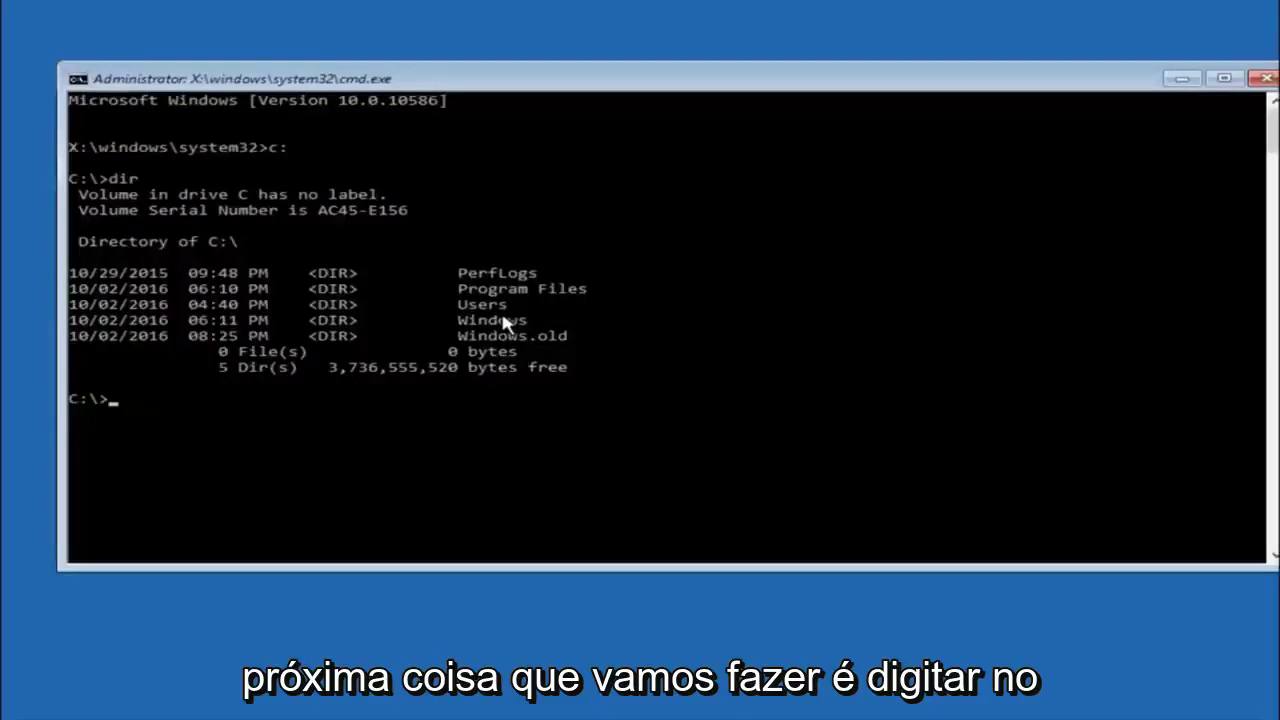
{"action": "type", "text": "cd \\windows\\system32\\config"}
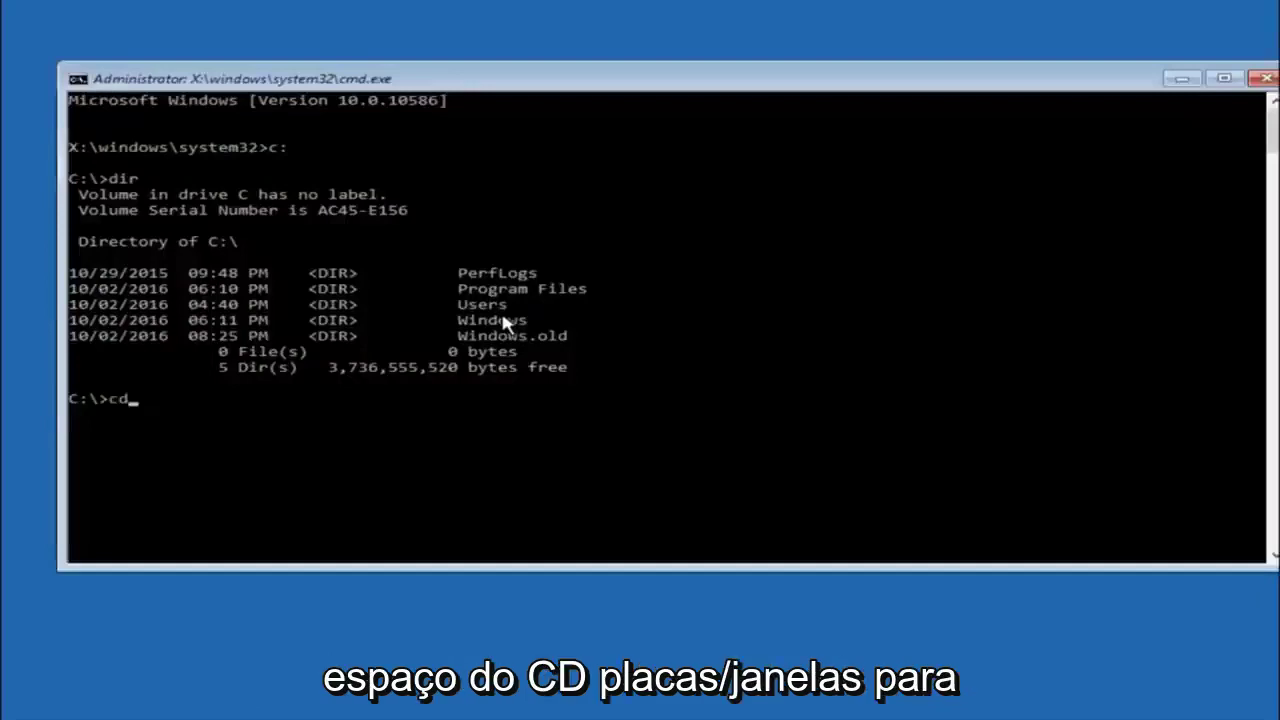
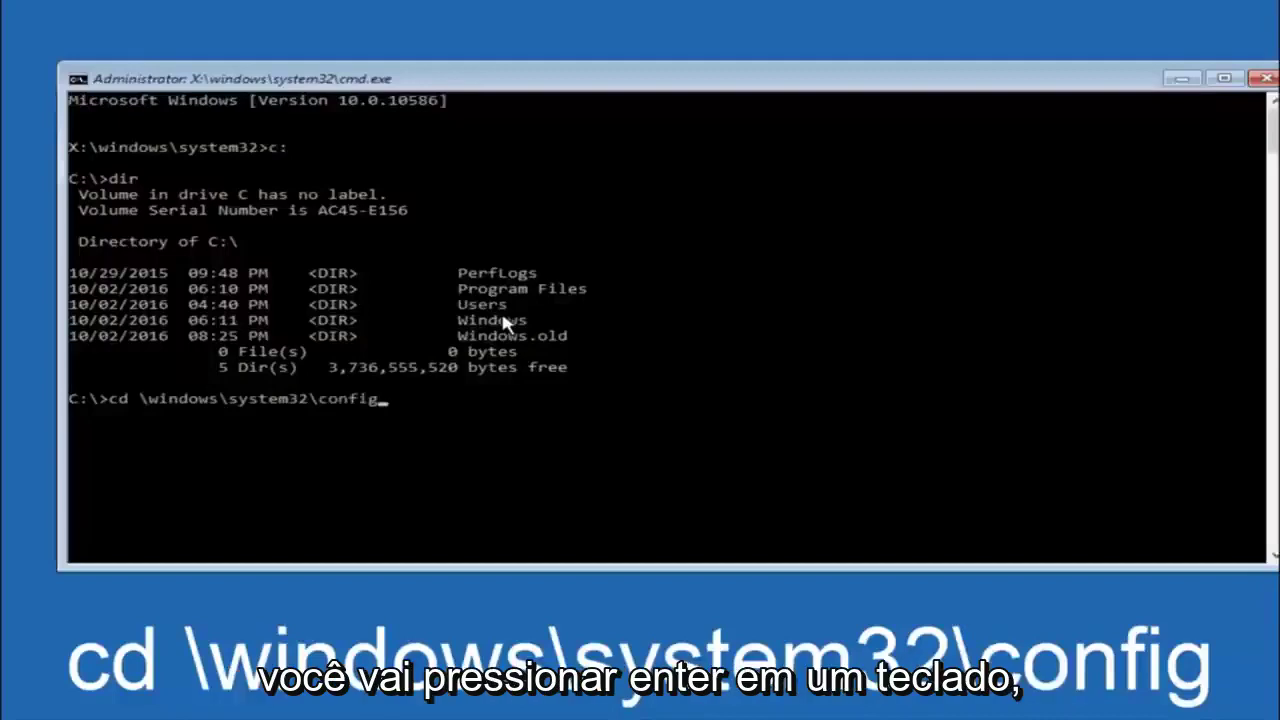
- Change into C:\Windows\System32\config and create a folder named backup there with md backup
{"action": "key", "text": "Return"}
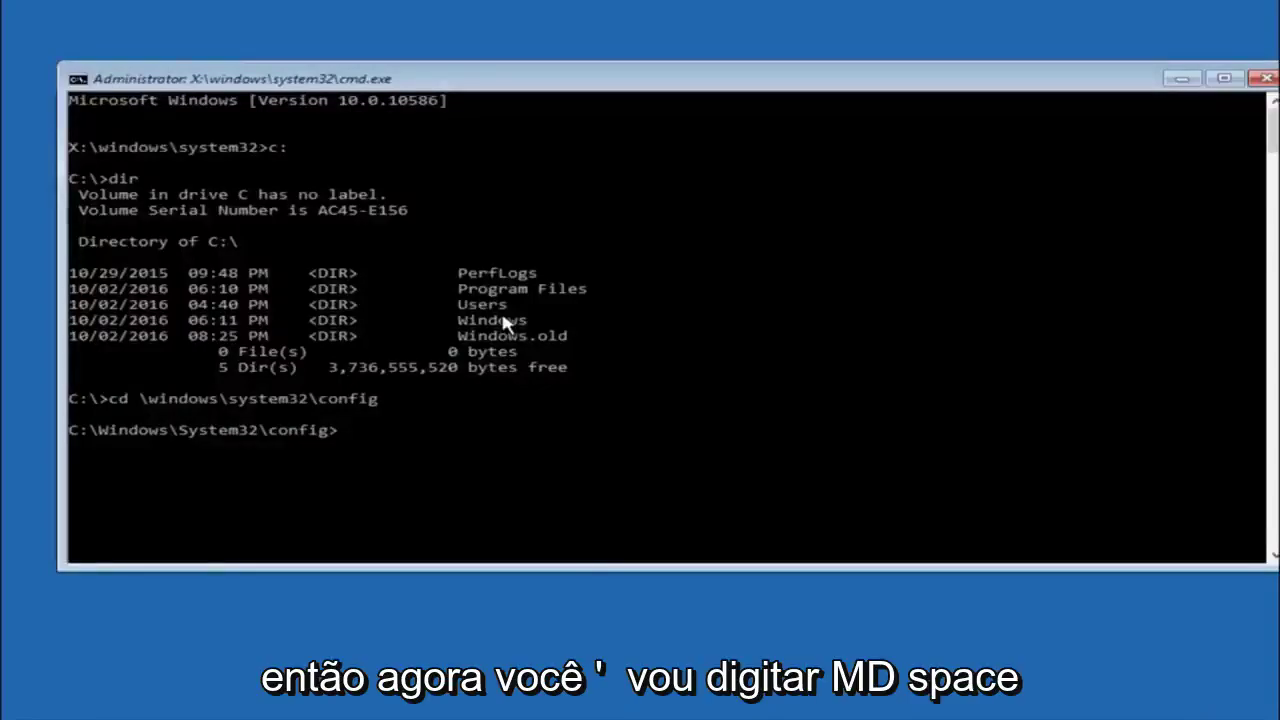
{"action": "type", "text": "md"}
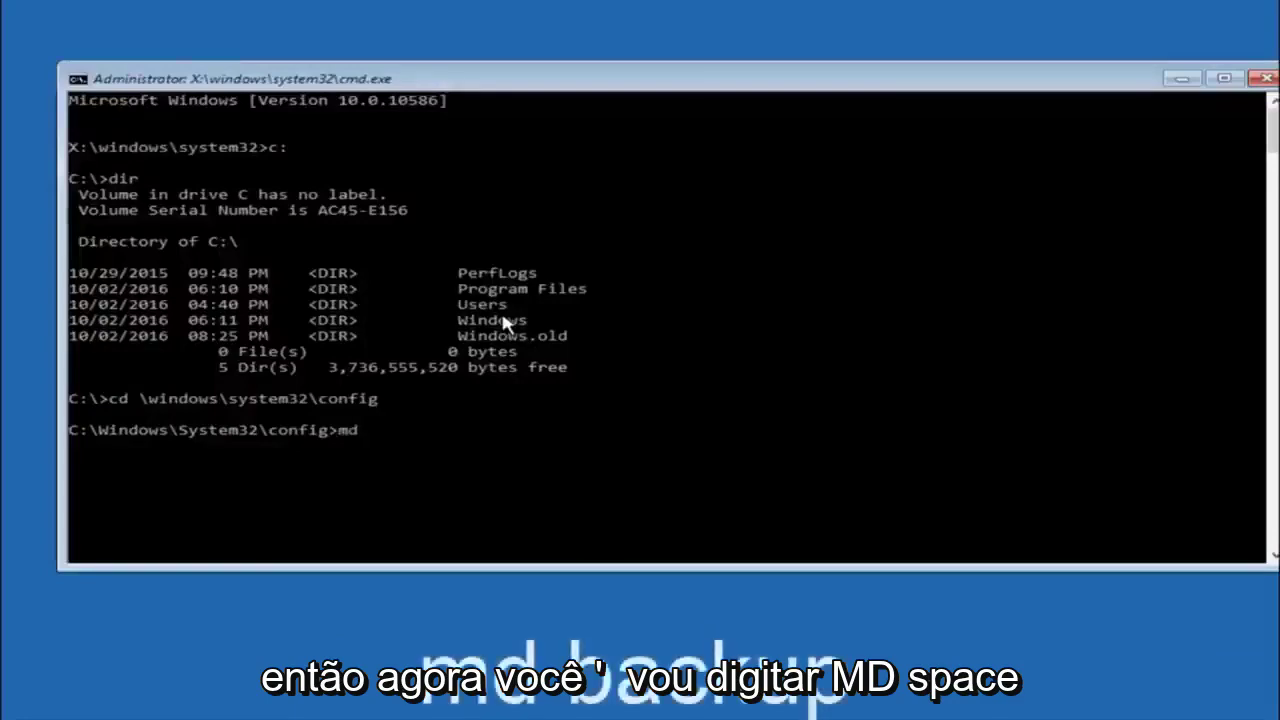
{"action": "type", "text": " backup"}
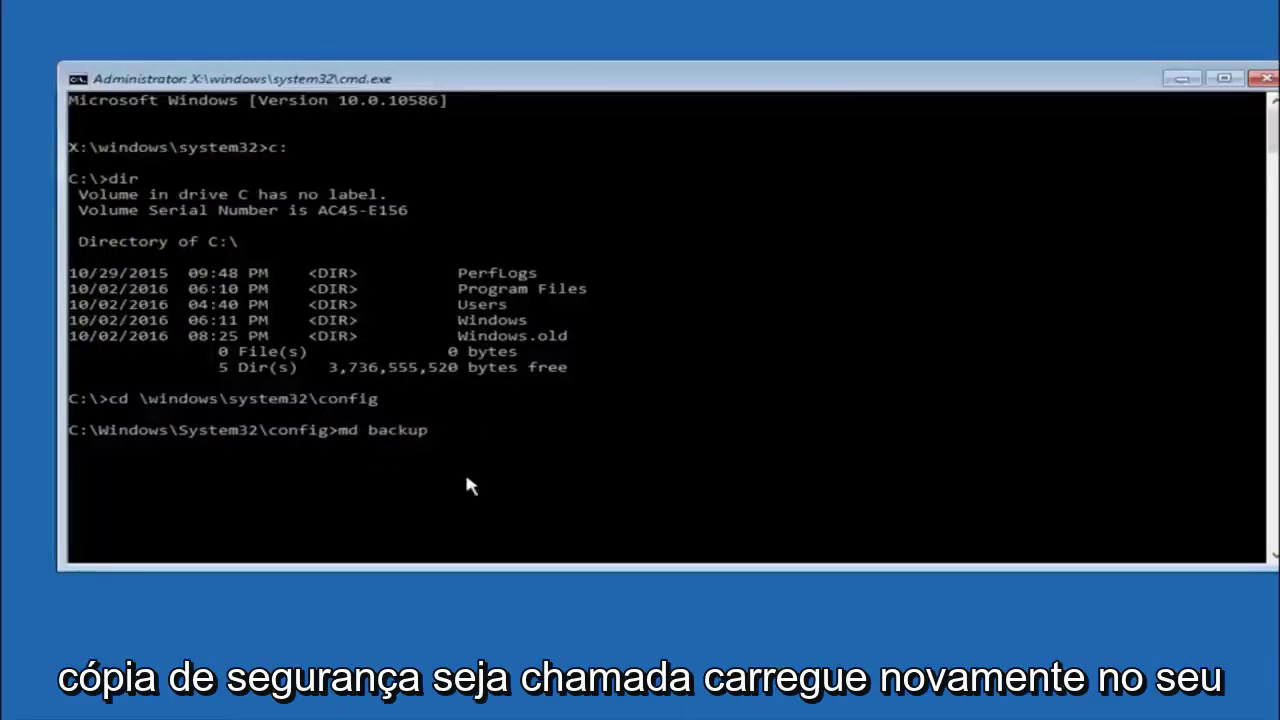
{"action": "key", "text": "Return"}
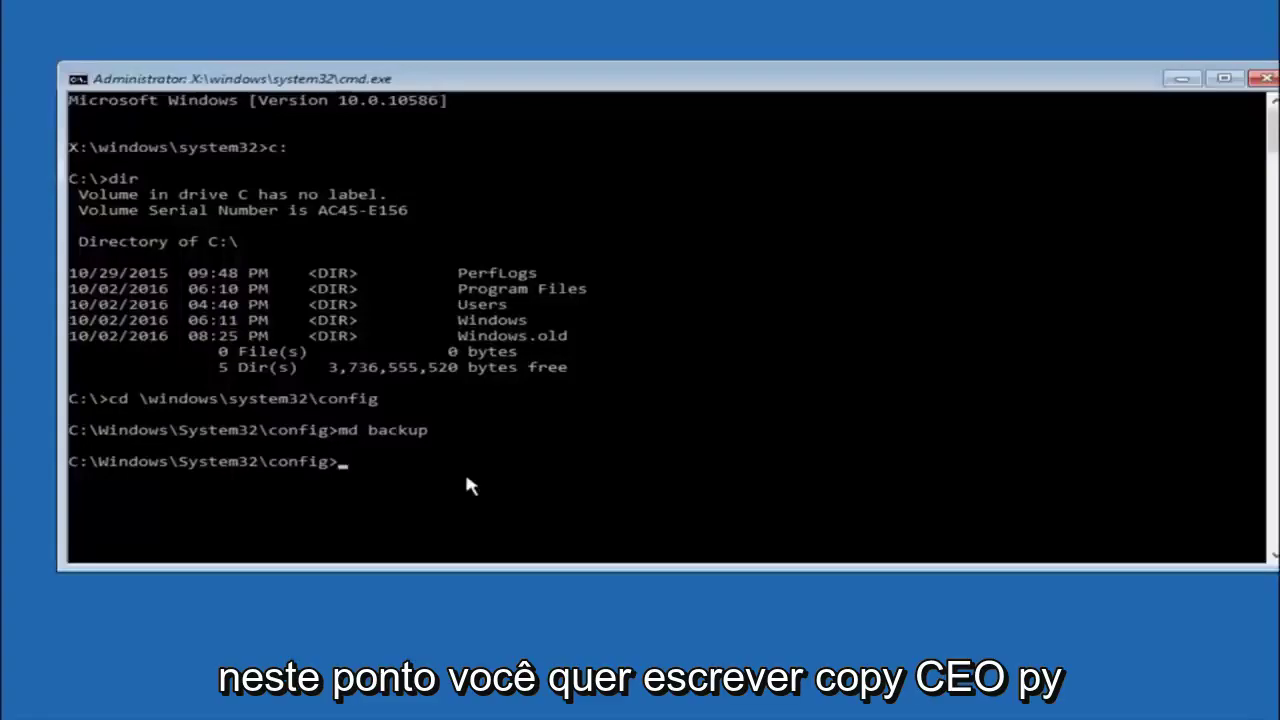
- Copy all ten config files, including SAM, SYSTEM and SOFTWARE, into backup with copy *.* backup
{"action": "type", "text": "copy "}
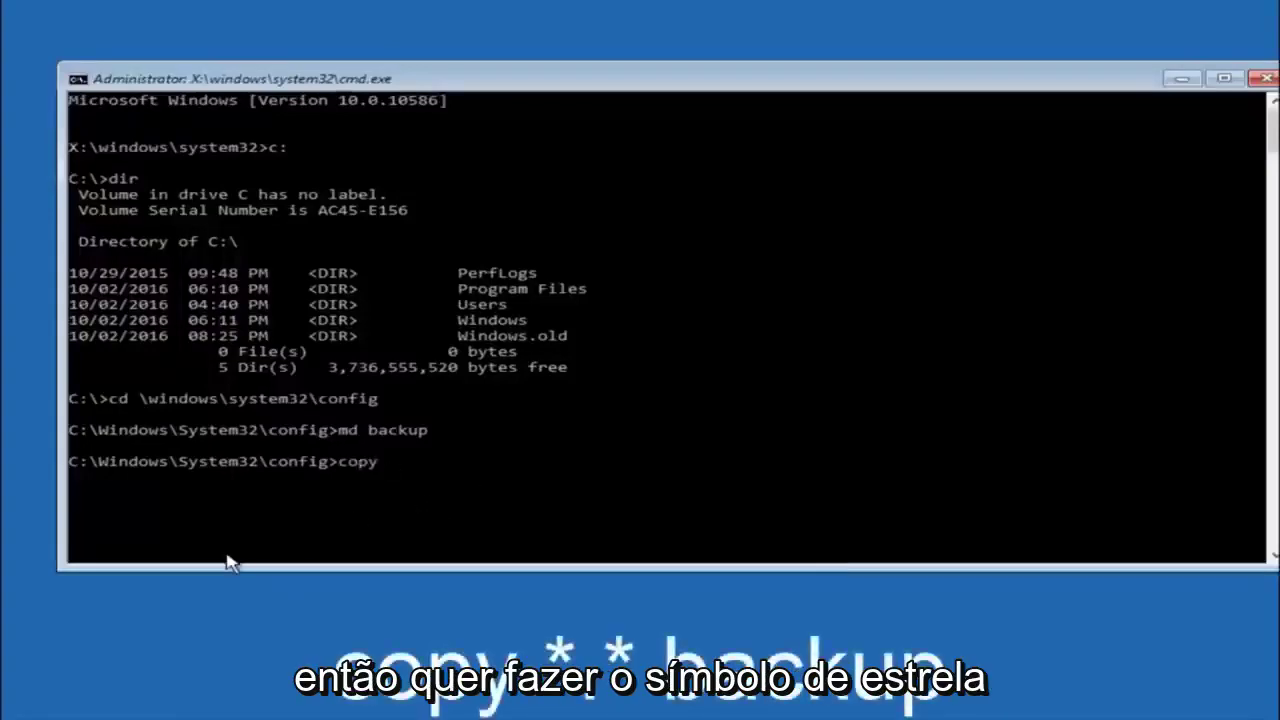
{"action": "type", "text": "*"}
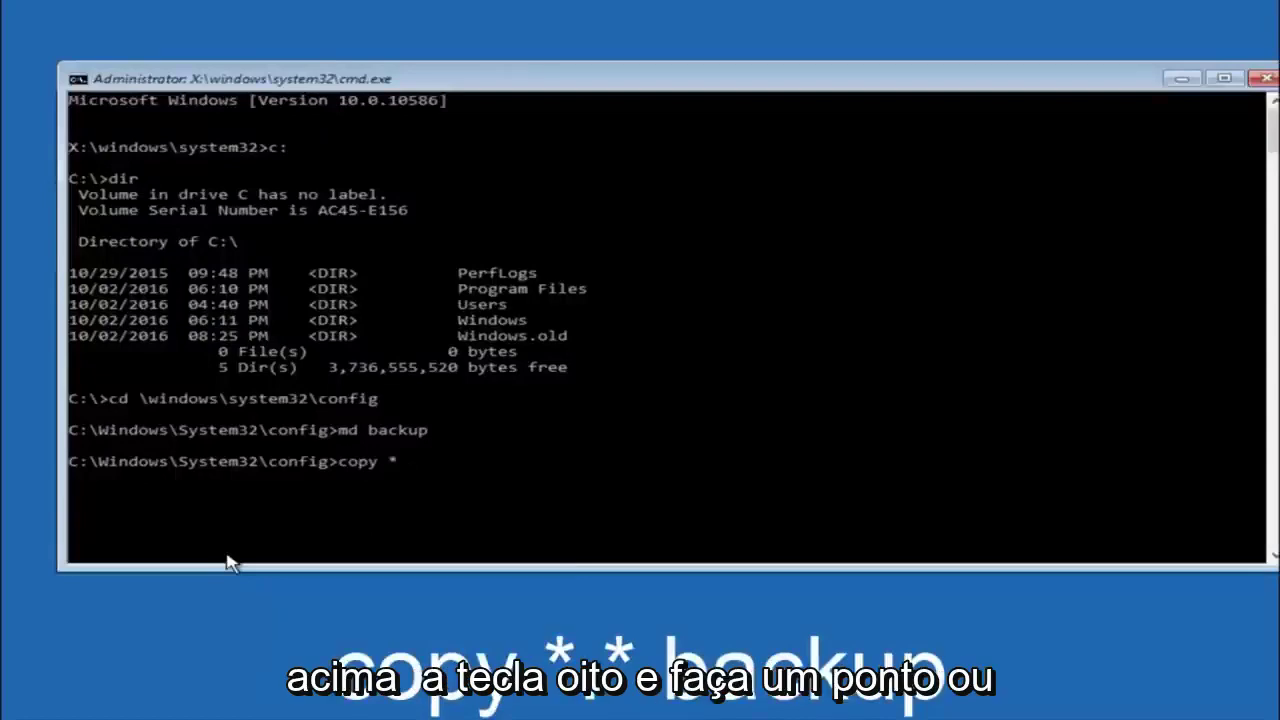
{"action": "type", "text": "."}
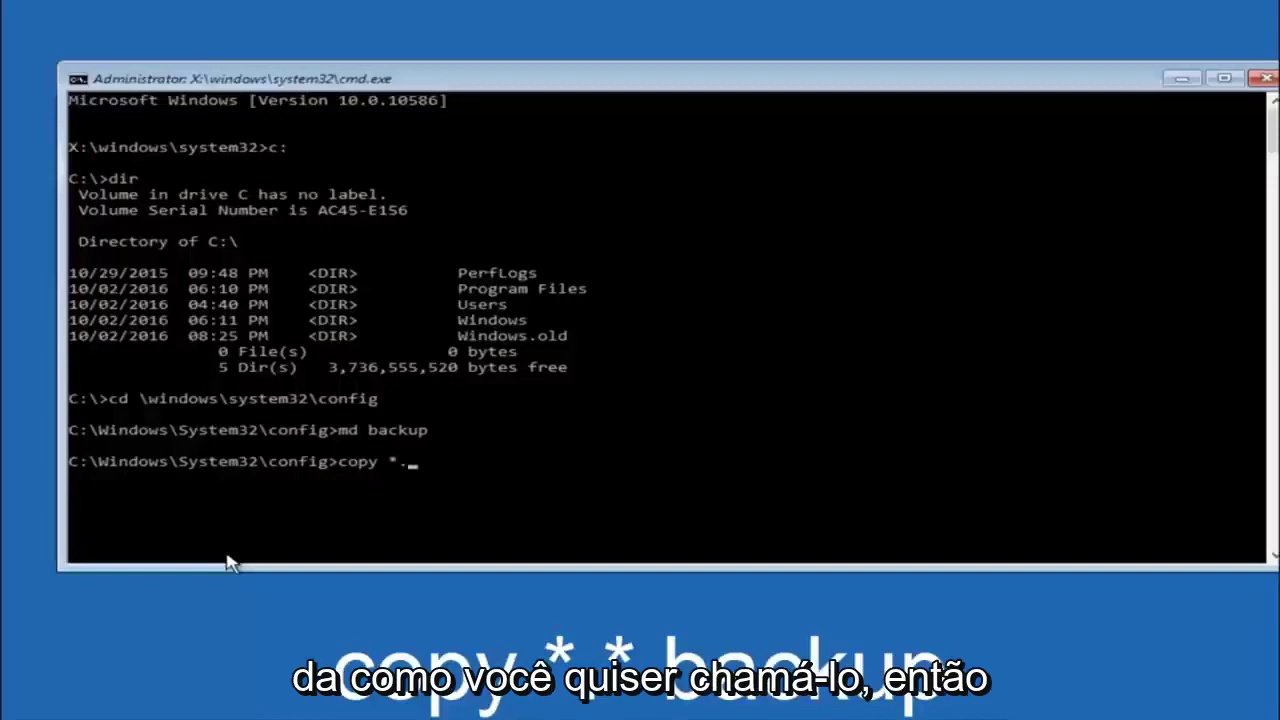
{"action": "type", "text": "*"}
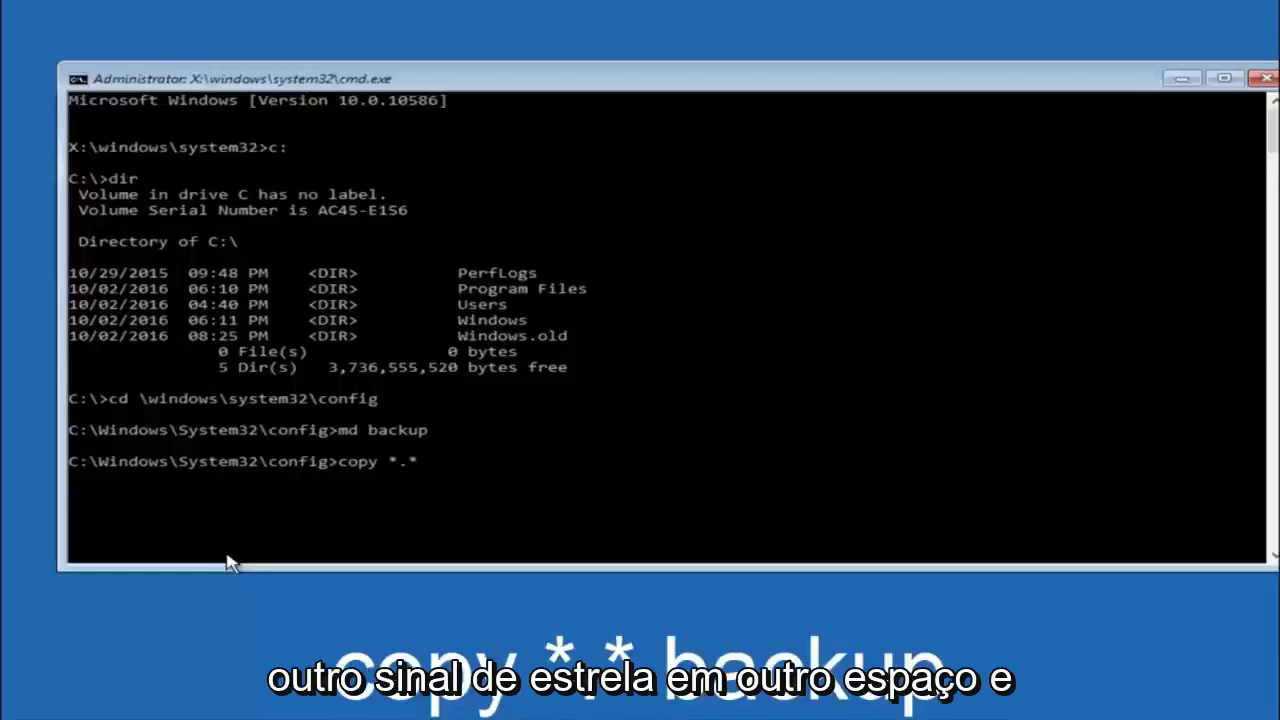
{"action": "type", "text": " back"}
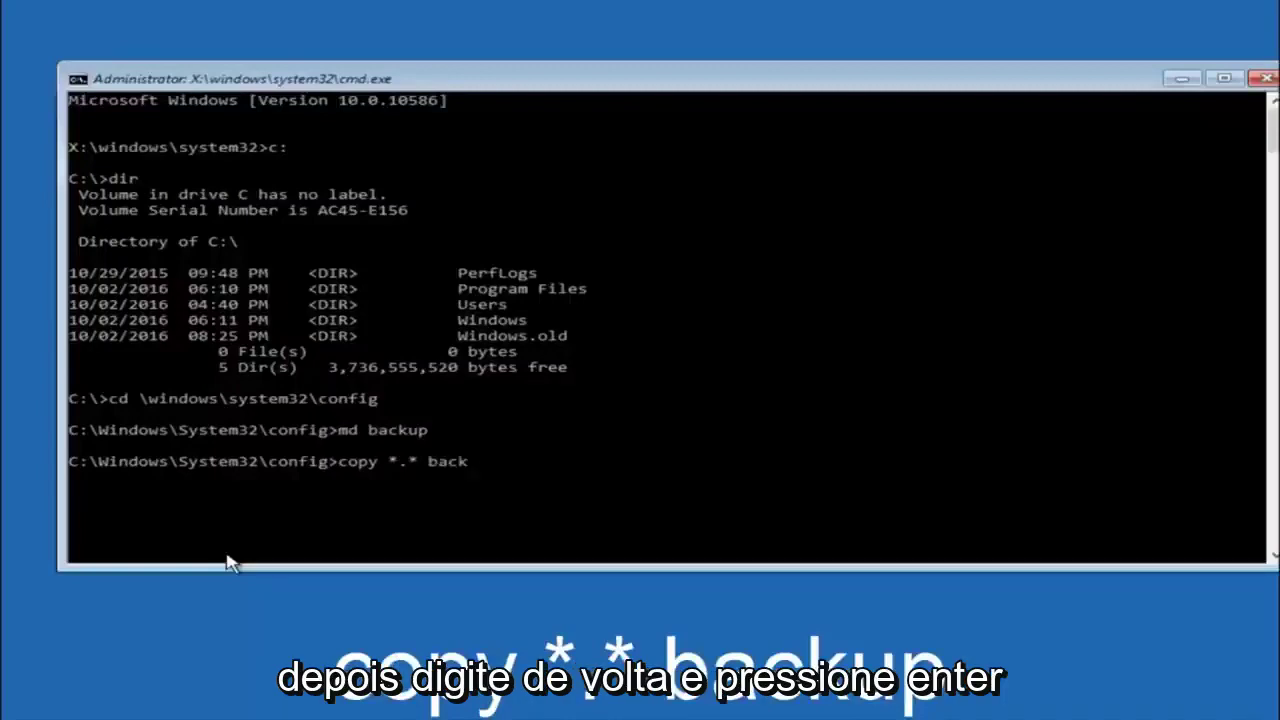
{"action": "type", "text": "up"}
{"action": "key", "text": "Return"}
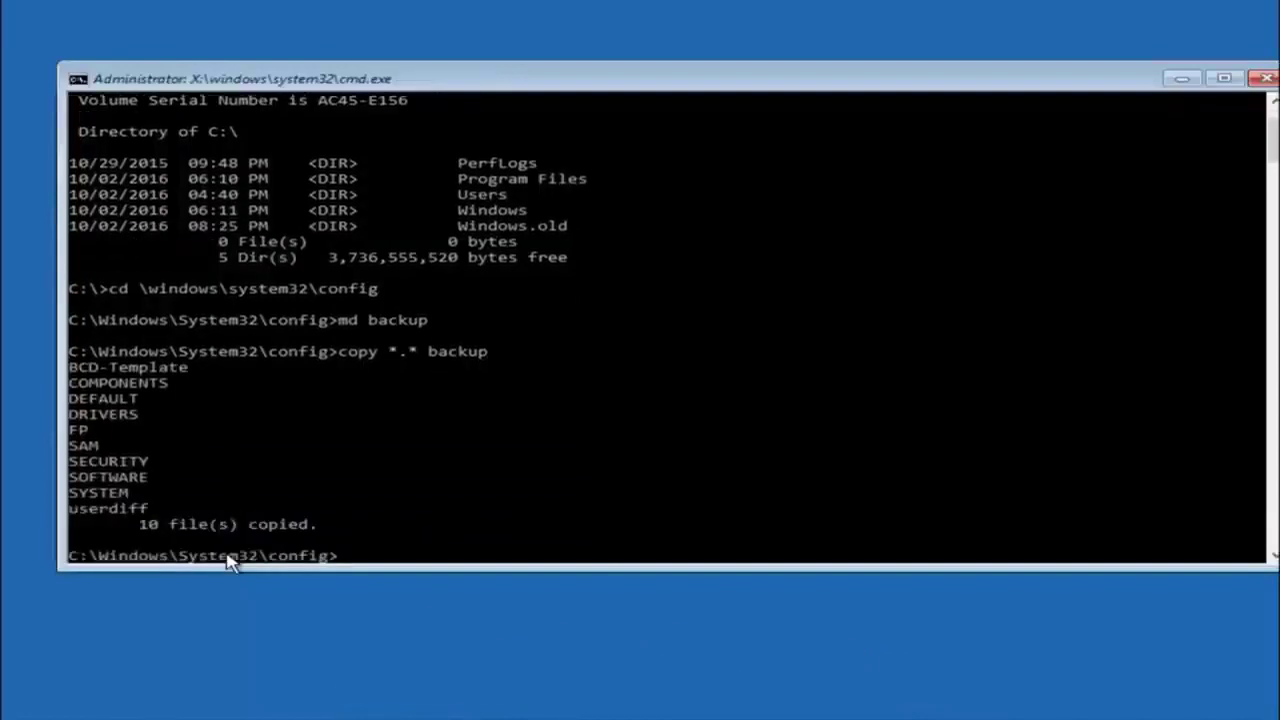
- Enter config\RegBack and list its DEFAULT, SAM, SECURITY, SOFTWARE and SYSTEM files
{"action": "type", "text": "cd"}
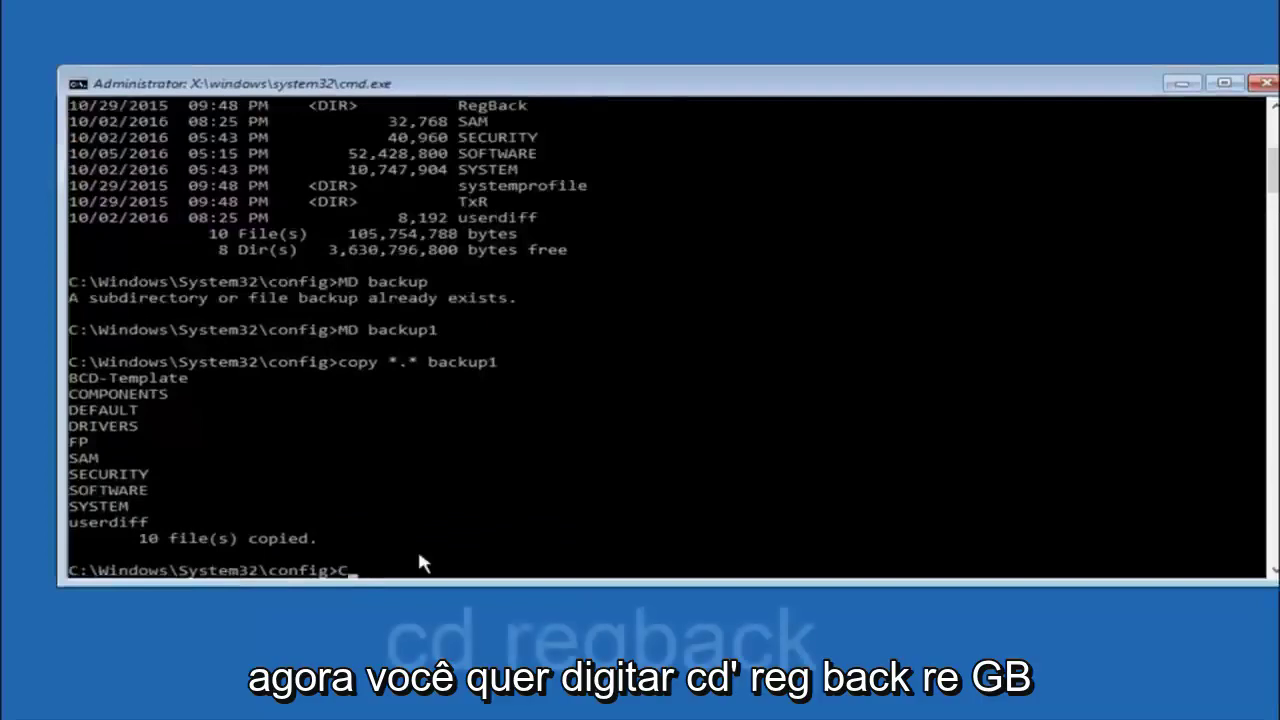
{"action": "type", "text": "reg"}
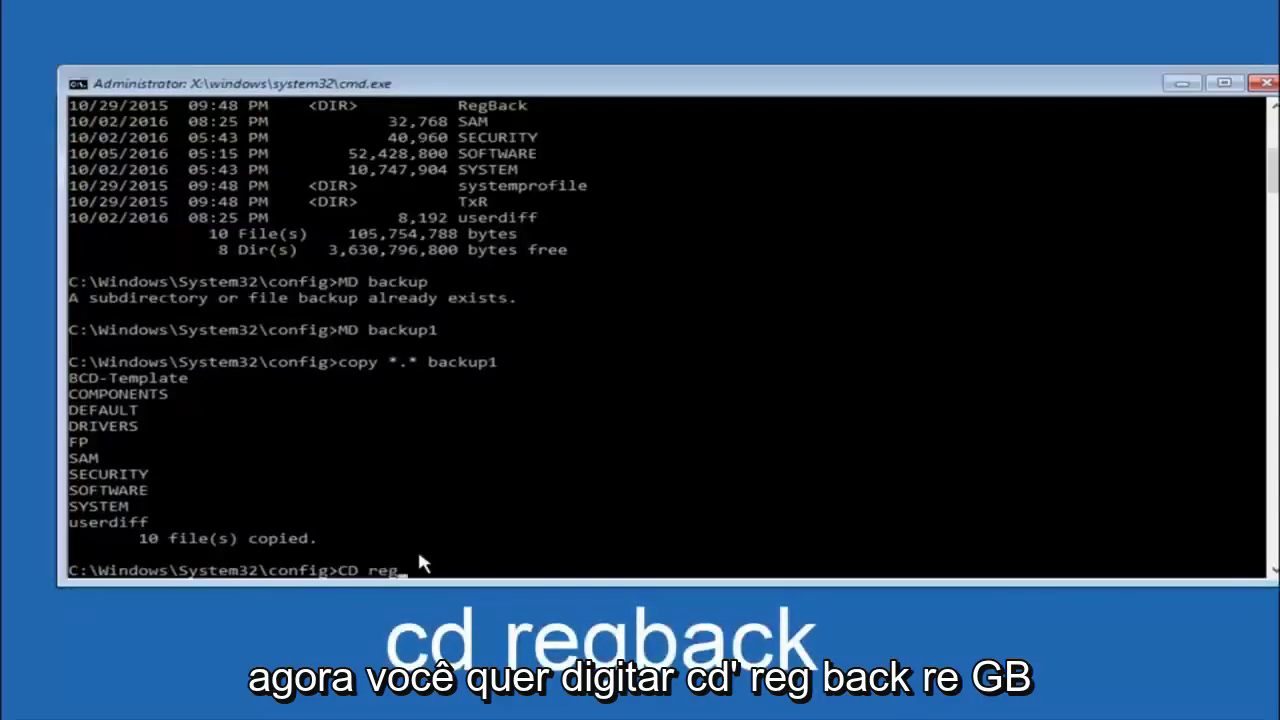
{"action": "type", "text": "baback"}
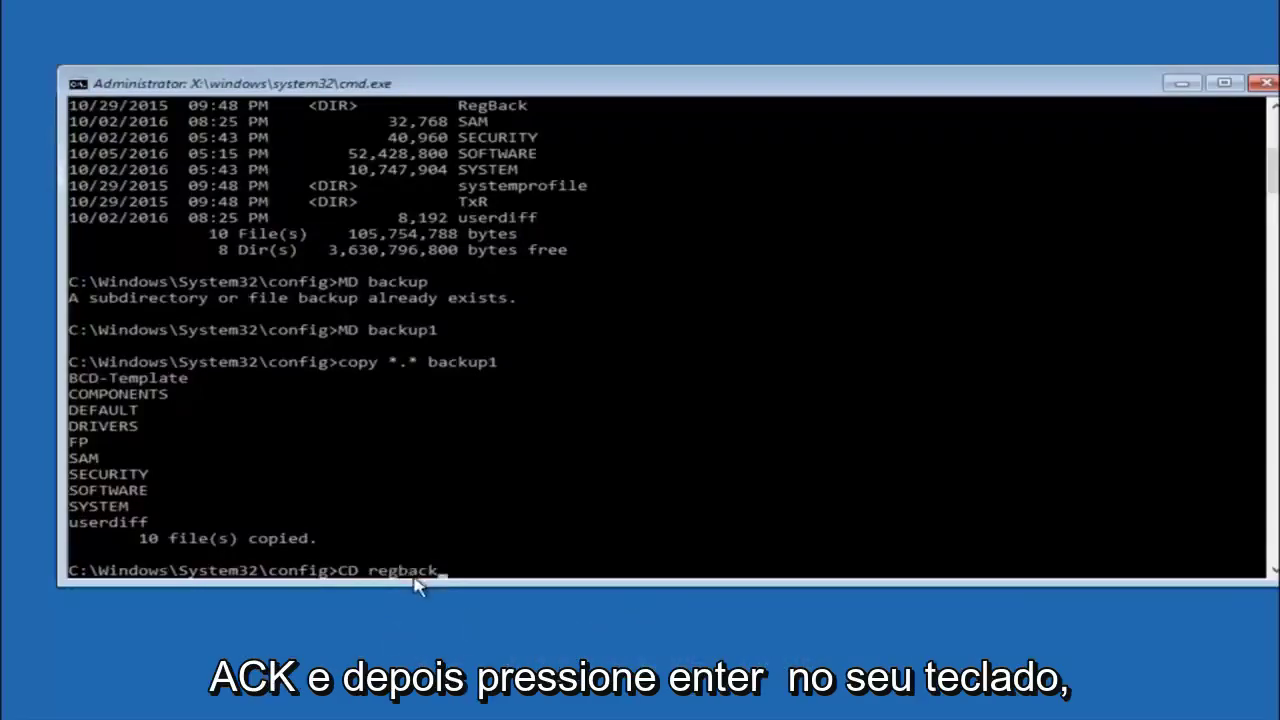
{"action": "key", "text": "Return"}
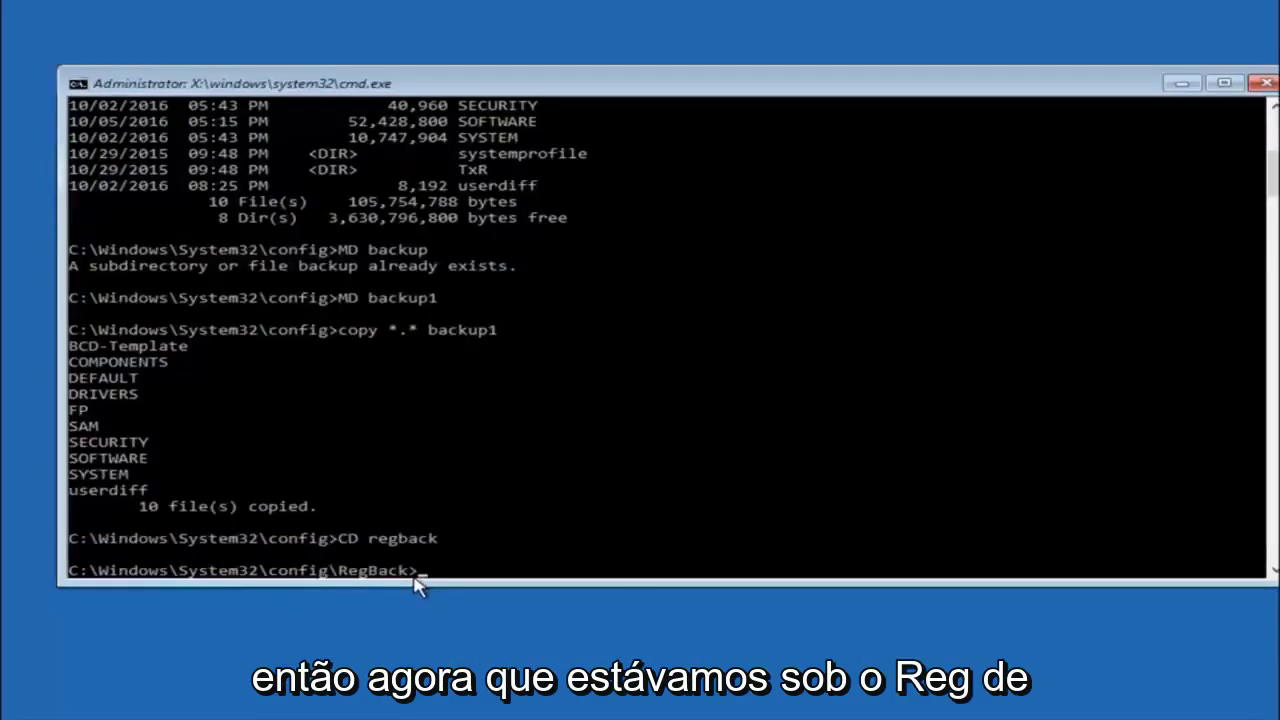
{"action": "type", "text": "d"}
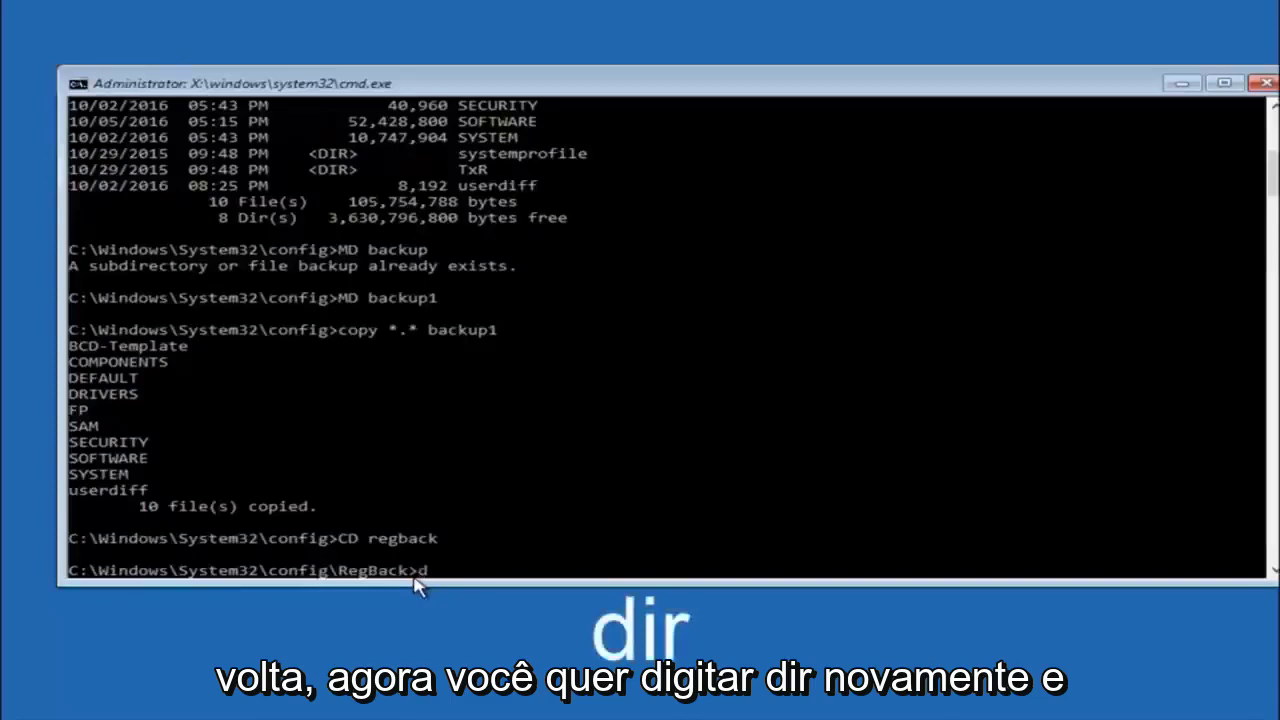
{"action": "type", "text": "ir"}
{"action": "key", "text": "Return"}
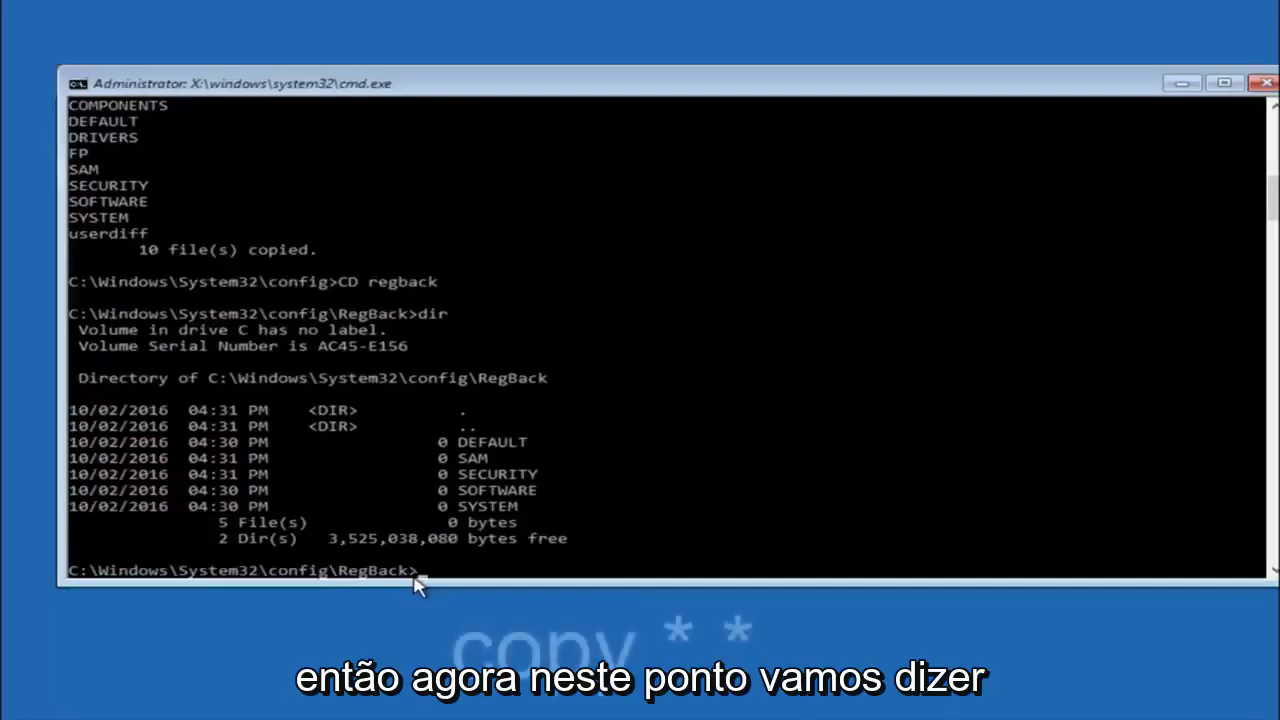
- Copy the RegBack hives into config with copy *.* .., overwrite all, and close the console
{"action": "type", "text": "copy"}
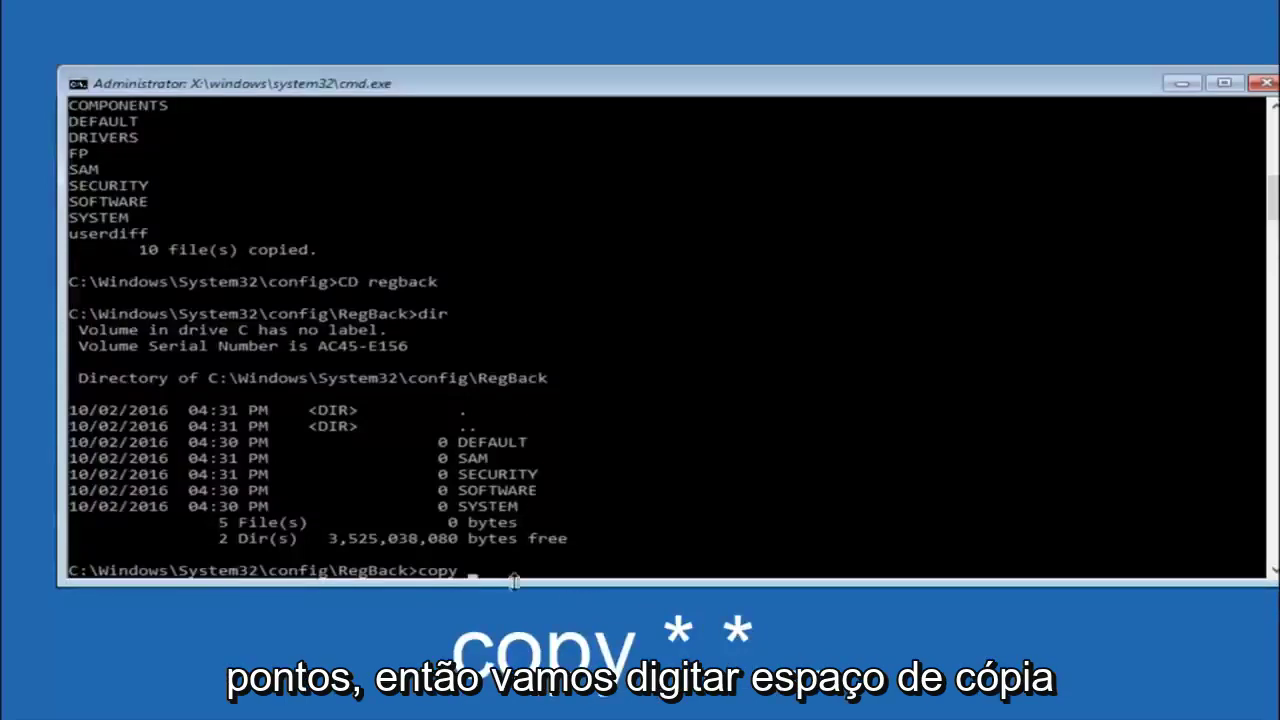
{"action": "left_click", "coordinate": [476, 578]}
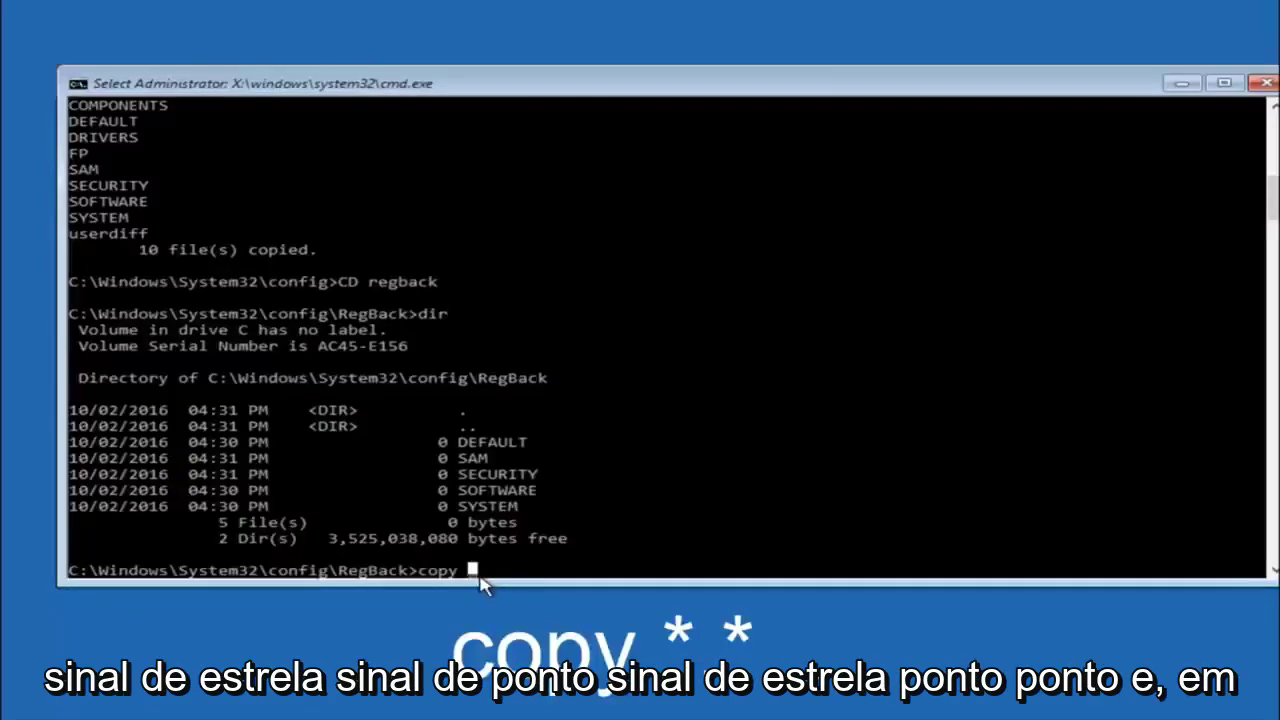
{"action": "type", "text": "*."}
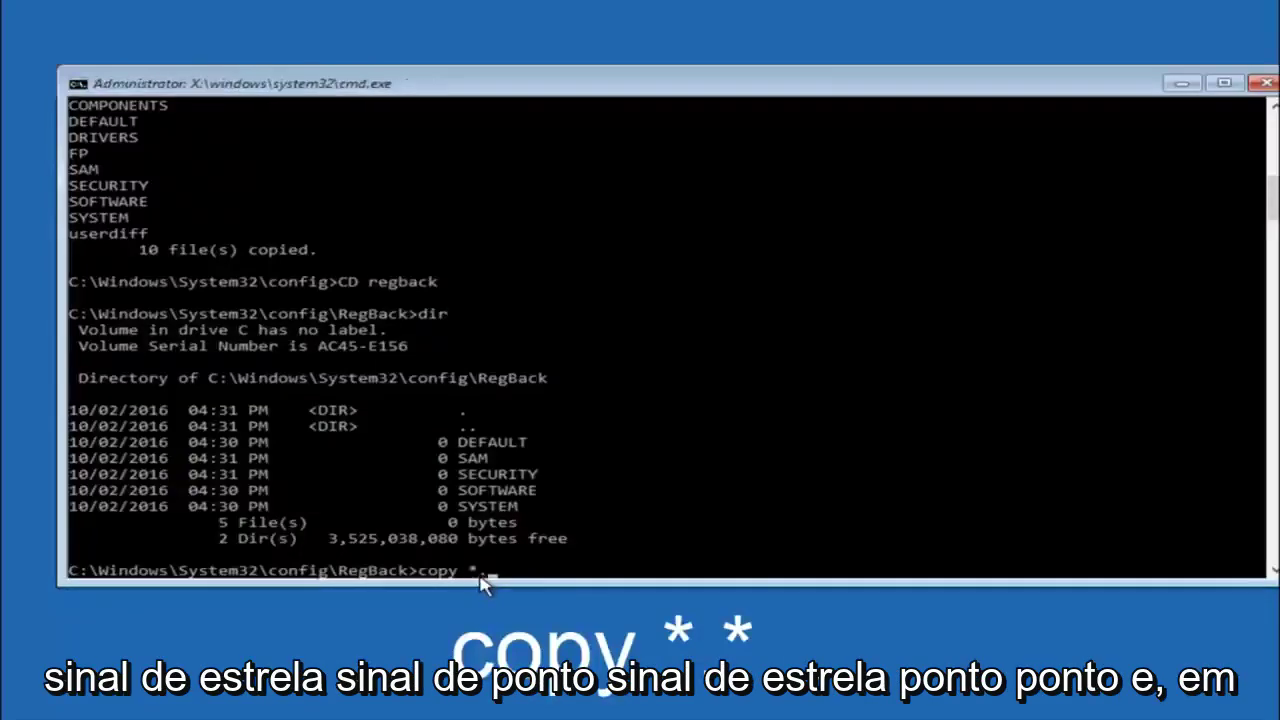
{"action": "type", "text": "*"}
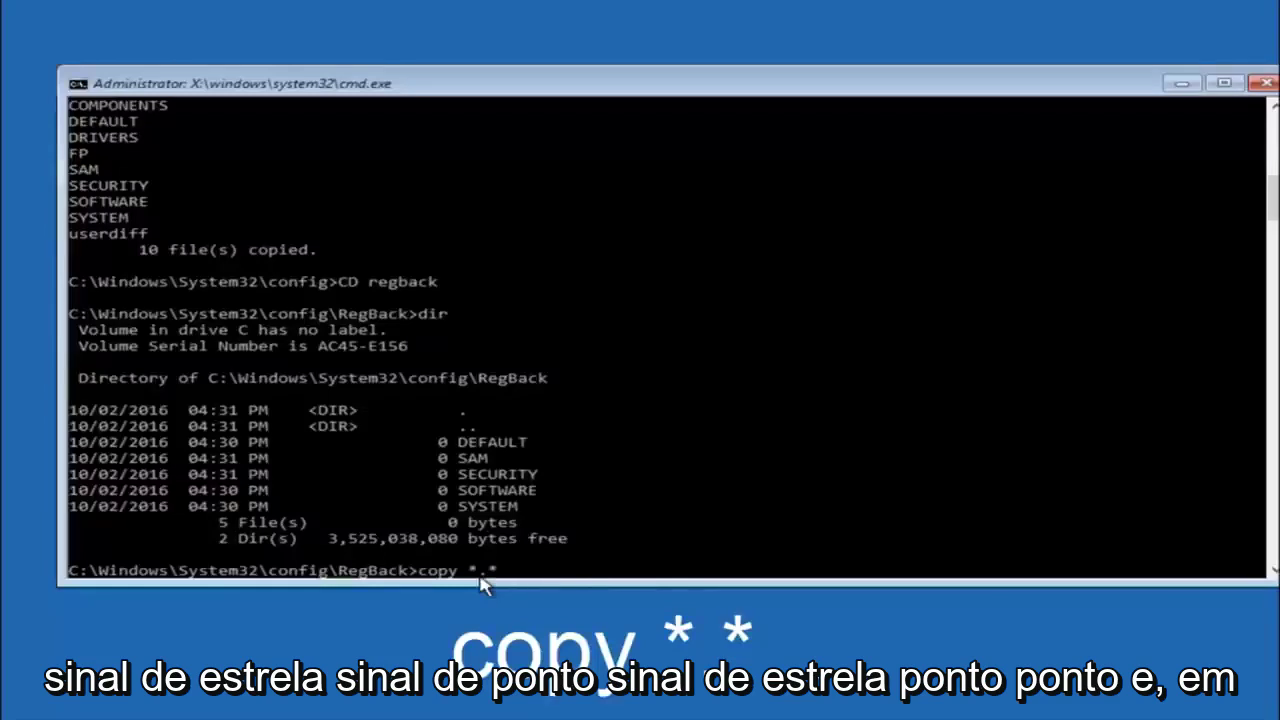
{"action": "type", "text": " .."}
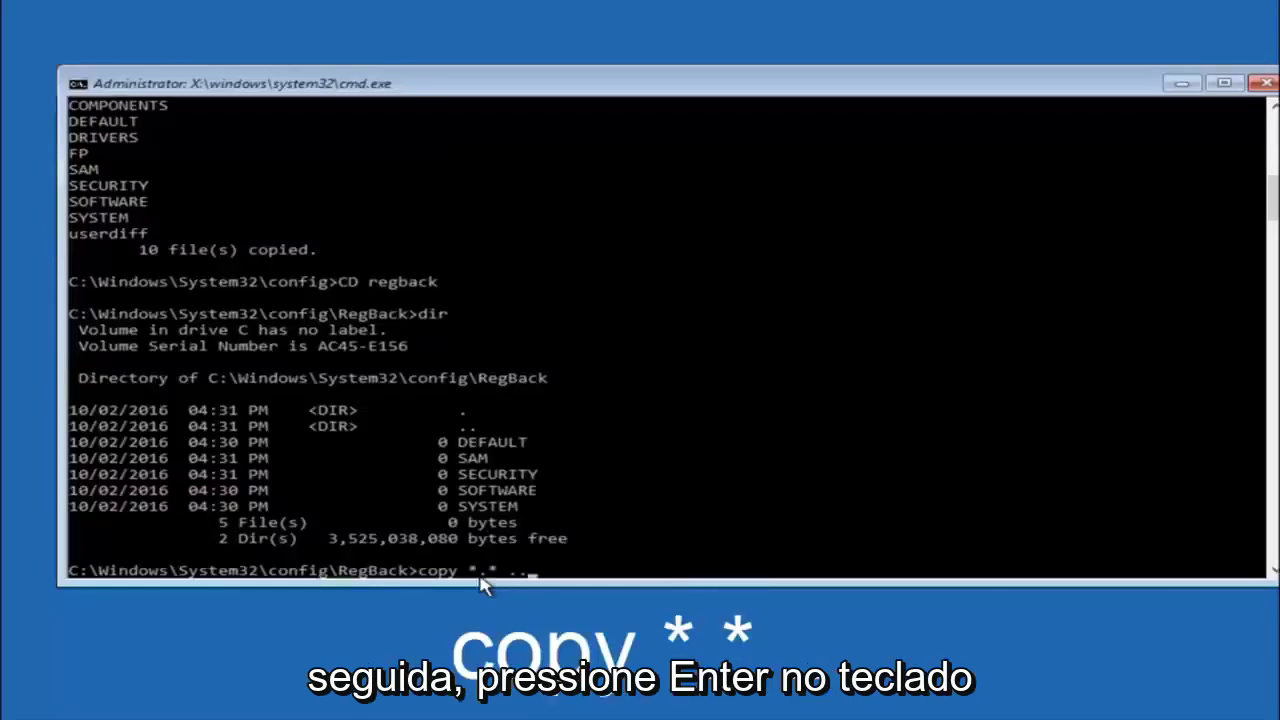
{"action": "key", "text": "Return"}
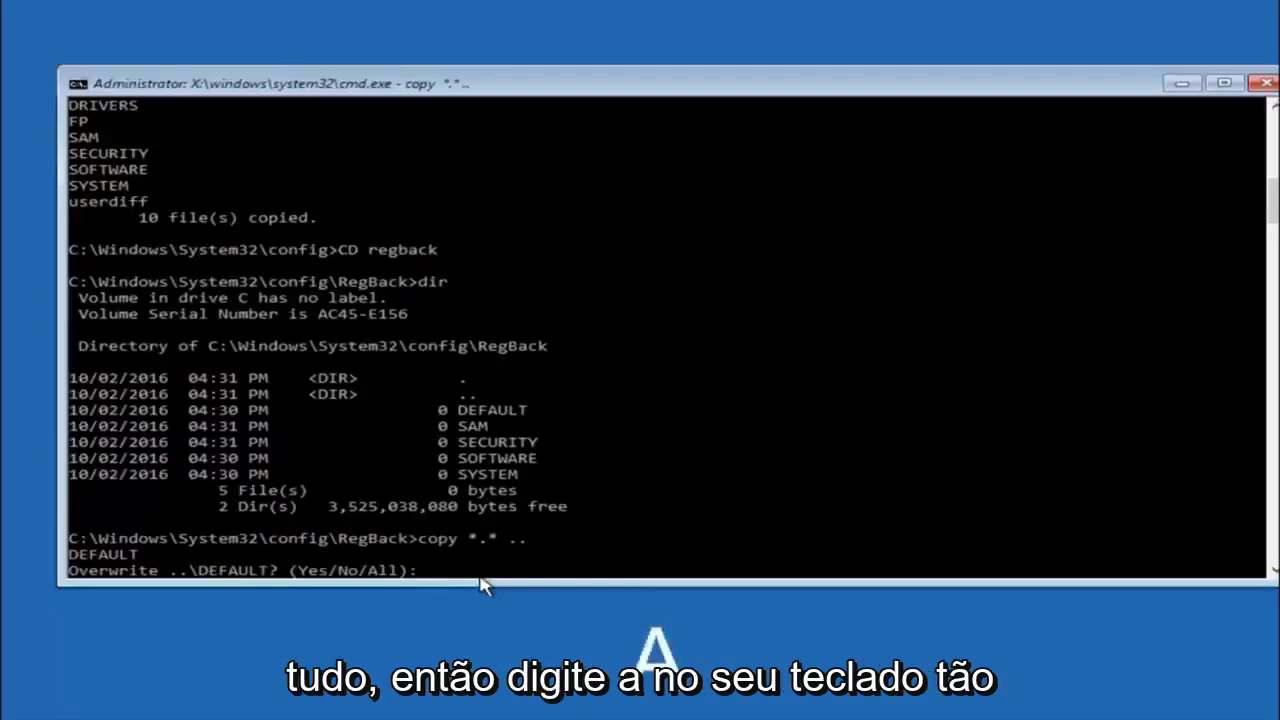
{"action": "type", "text": "A"}
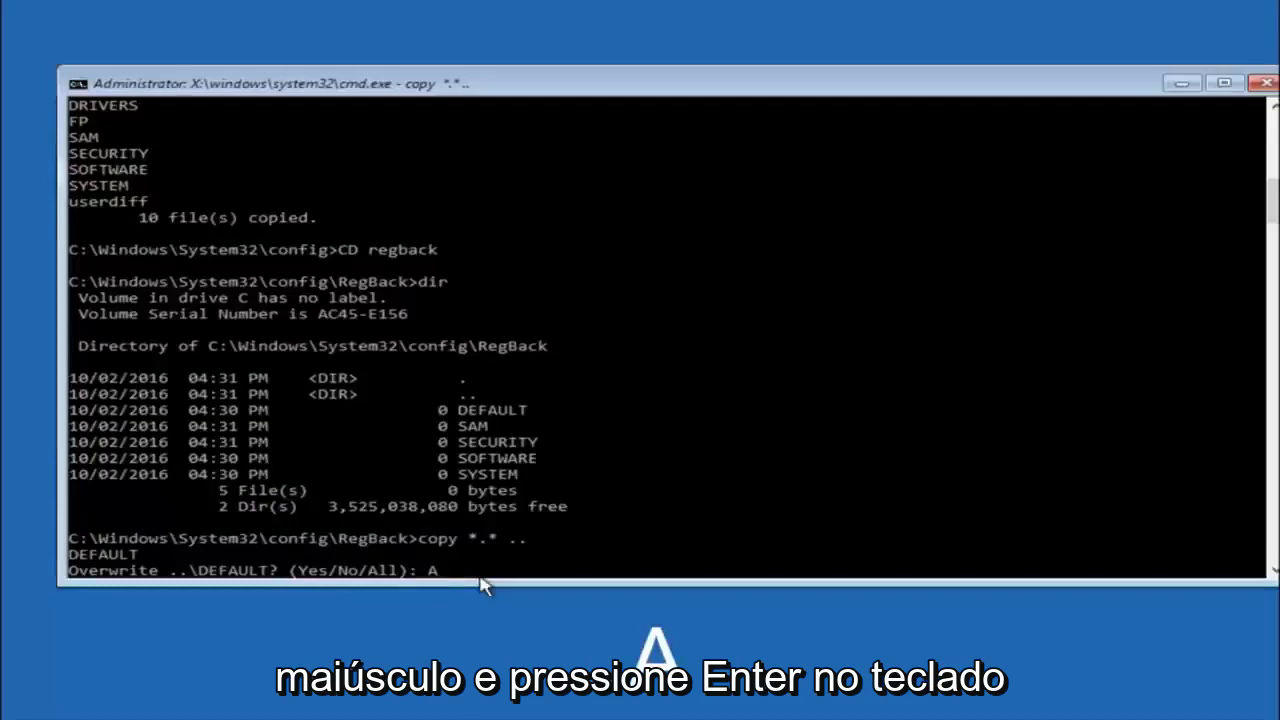
{"action": "key", "text": "Return"}
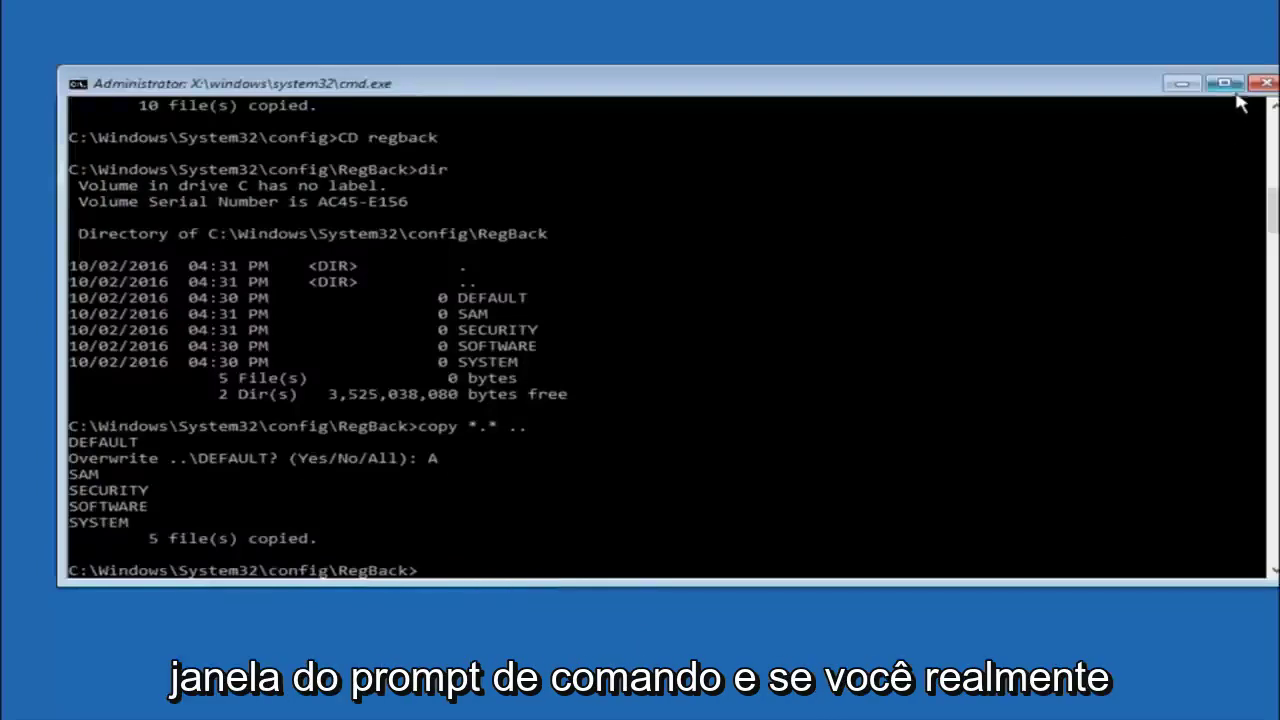
{"action": "left_click", "coordinate": [1266, 82]}
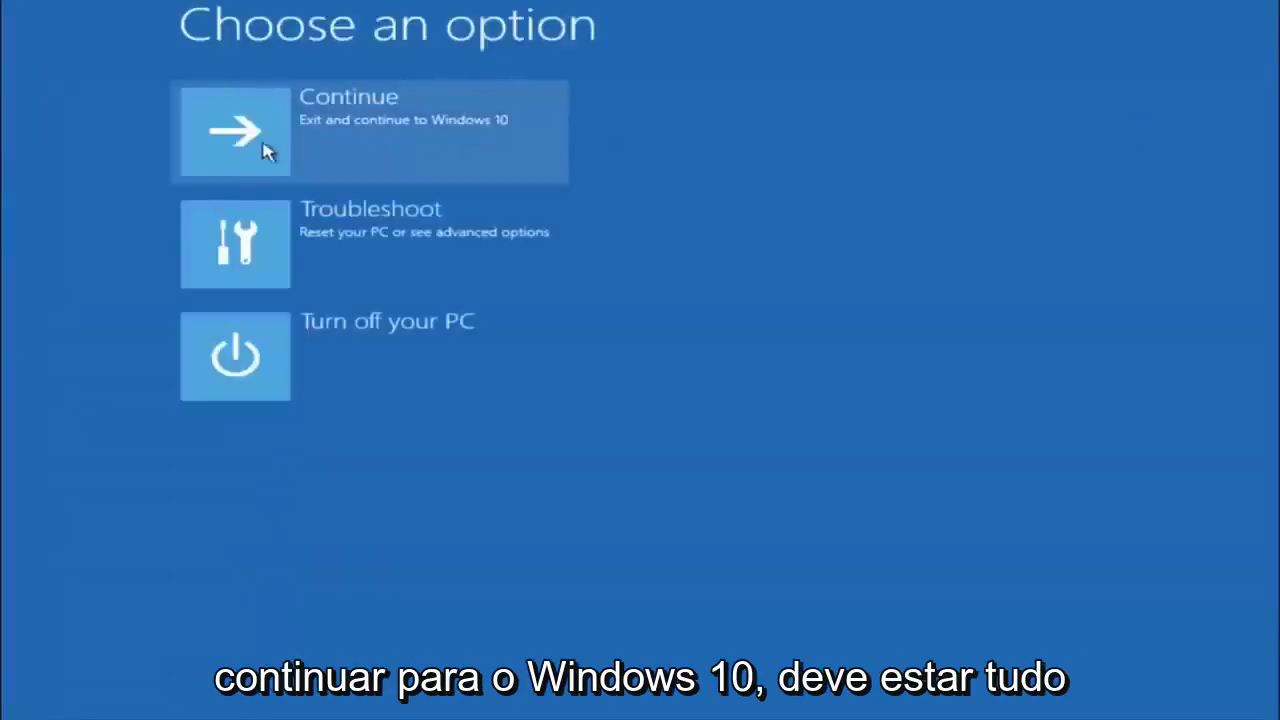